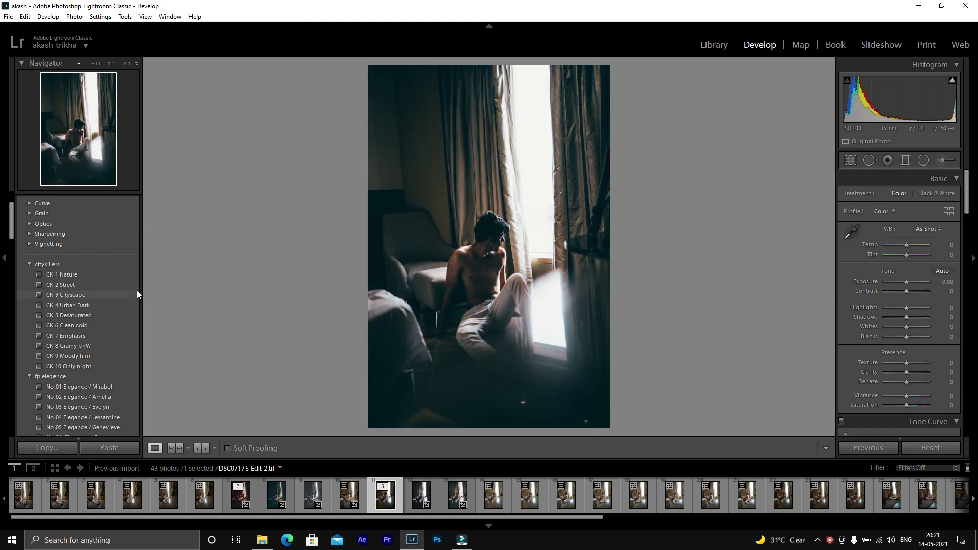
- Apply the CK 3 Cityscape preset, then lower contrast, lift shadows, boost clarity and warm the temperature
left_click(136, 292)
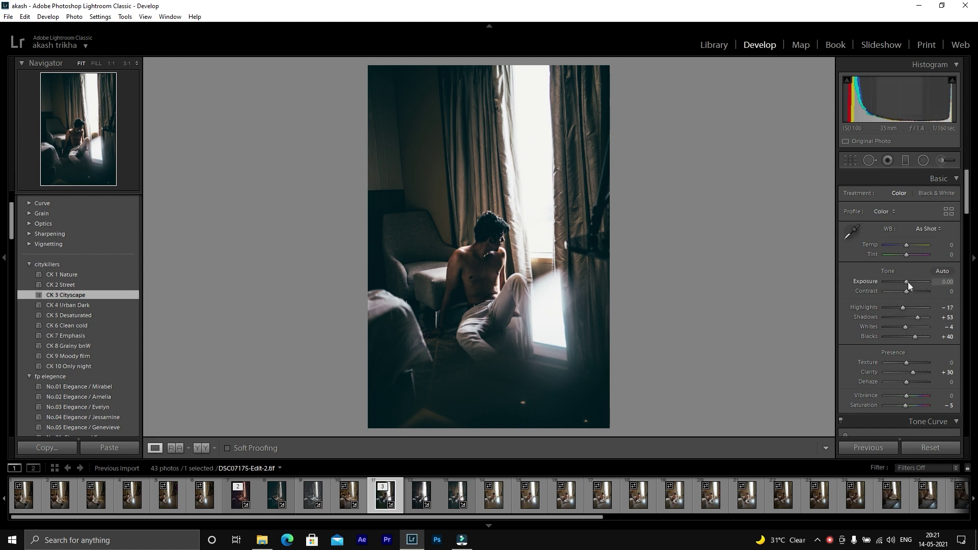
mouse_move(907, 292)
left_mouse_down()
mouse_move(895, 309)
mouse_move(930, 320)
mouse_move(900, 327)
left_mouse_up()
left_click(907, 328)
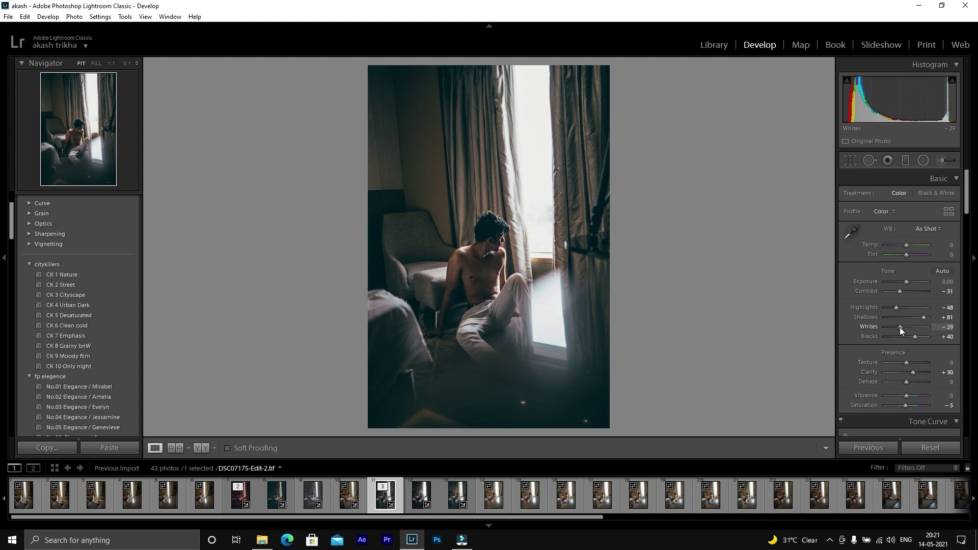
left_click_drag(908, 364, 918, 372)
left_click(908, 248)
left_click_drag(908, 248, 910, 247)
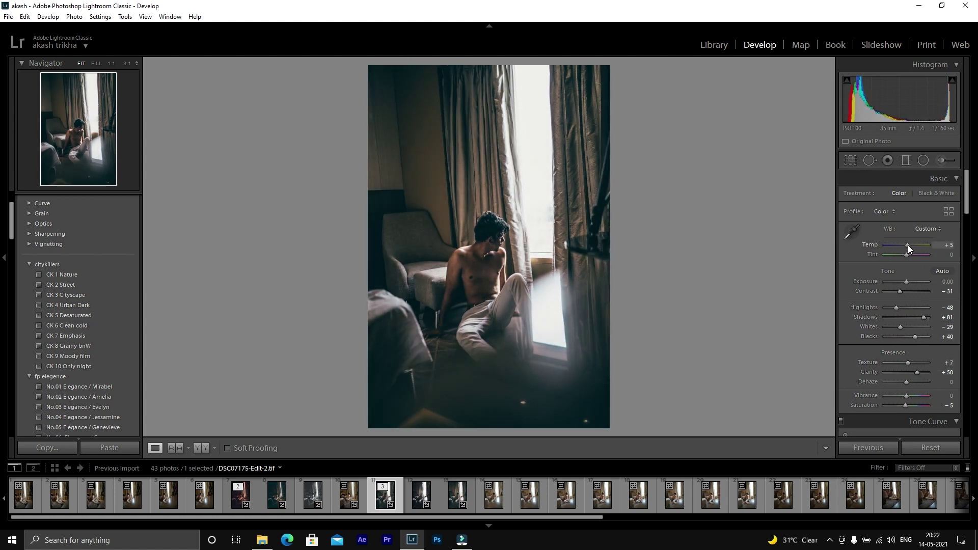
left_click_drag(896, 307, 900, 310)
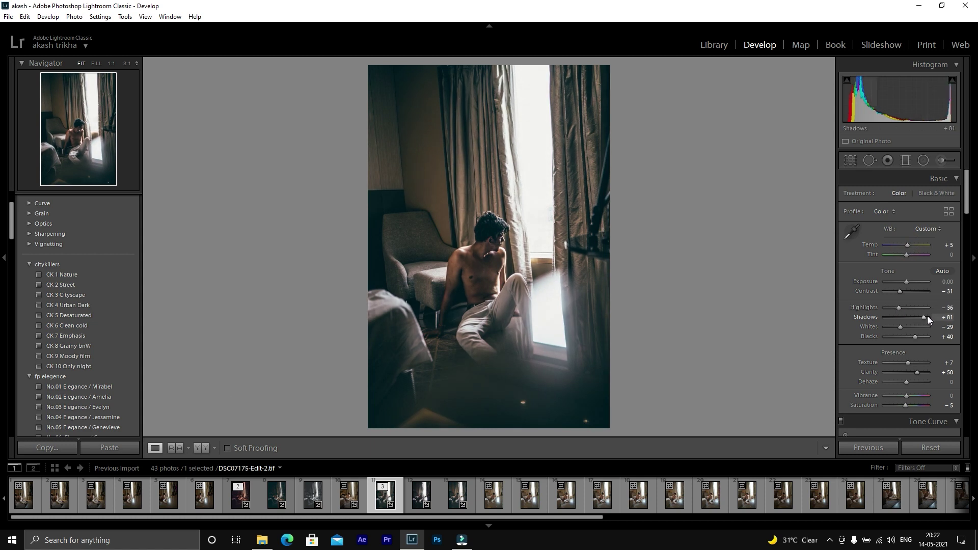
scroll(918, 309, "down", 3)
scroll(923, 311, "down", 5)
scroll(917, 314, "down", 3)
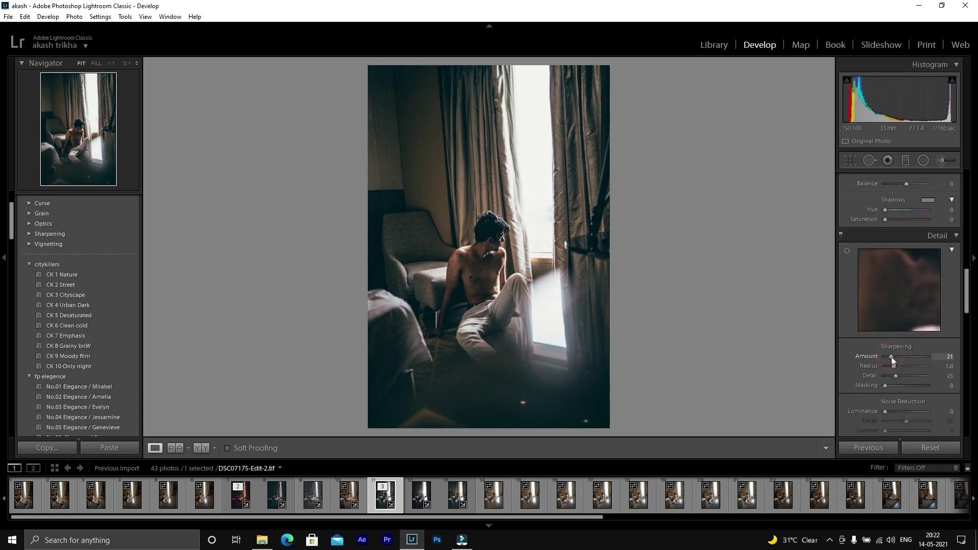
scroll(891, 324, "down", 3)
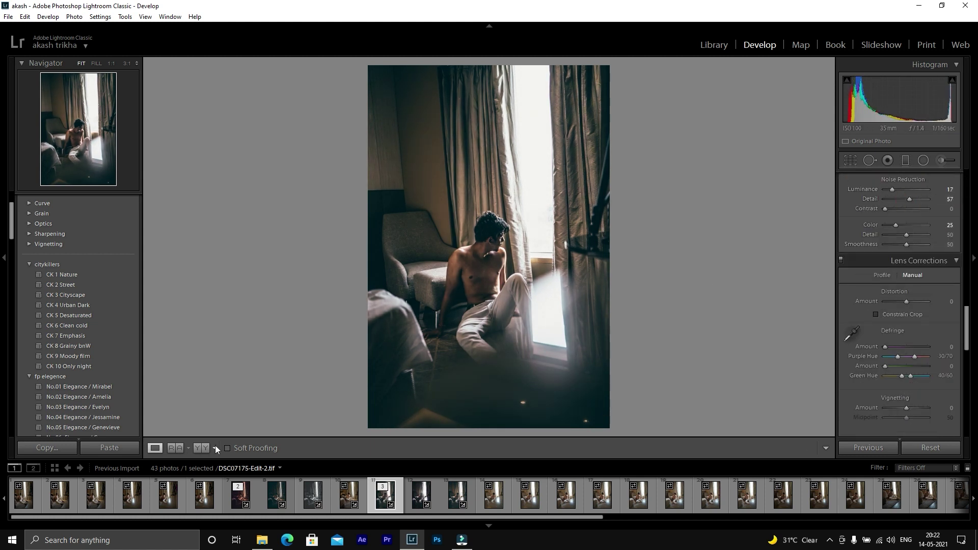
key("y")
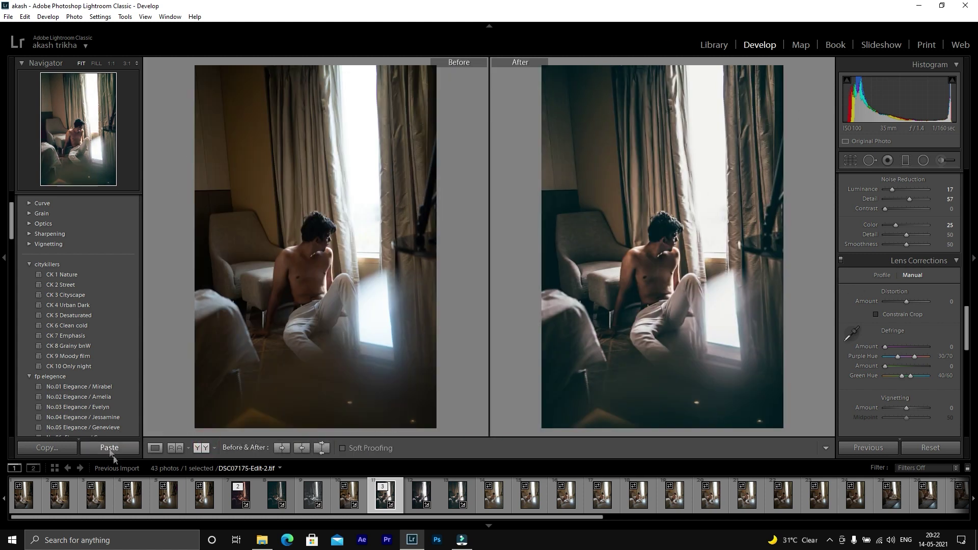
left_click(205, 450)
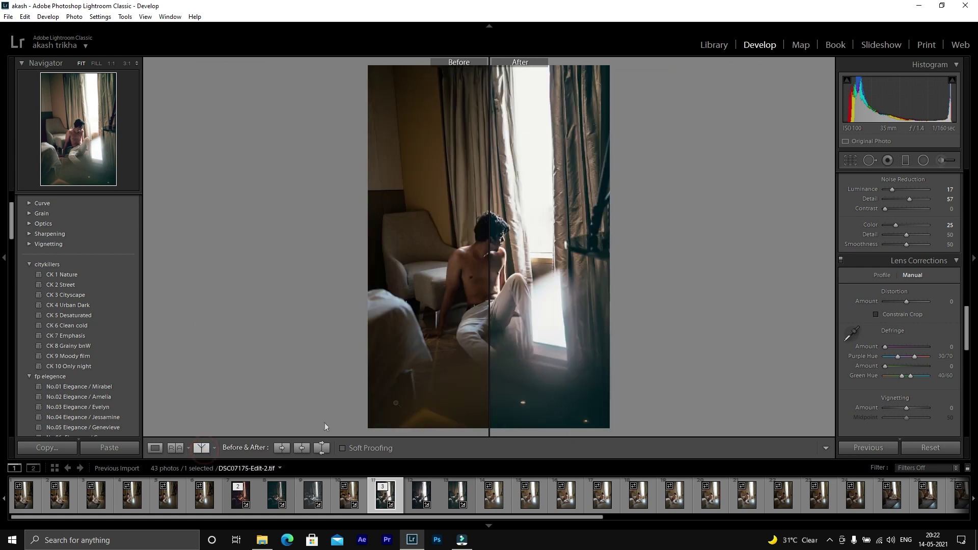
left_click(157, 449)
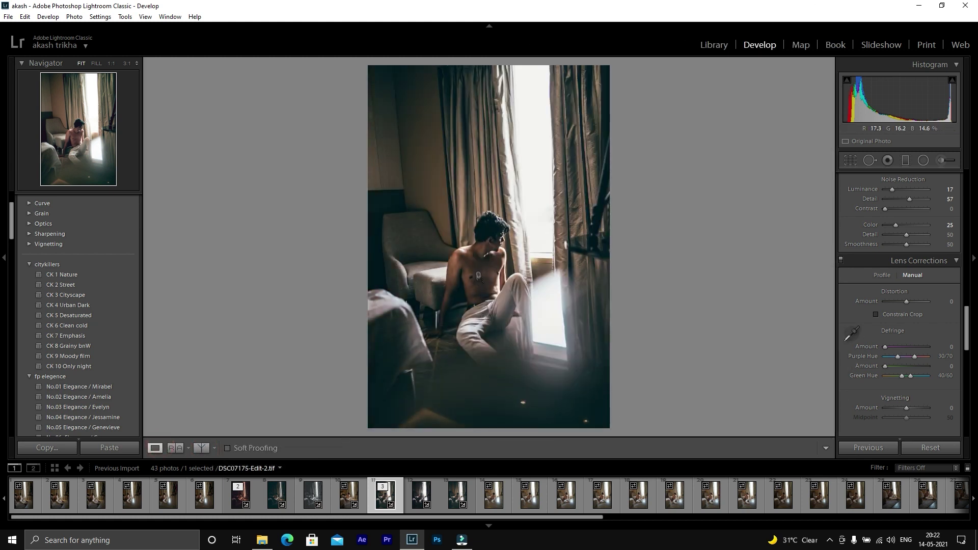
- Edit a copy of the portrait with Lightroom adjustments in Adobe Photoshop 2021
right_click(479, 277)
mouse_move(546, 311)
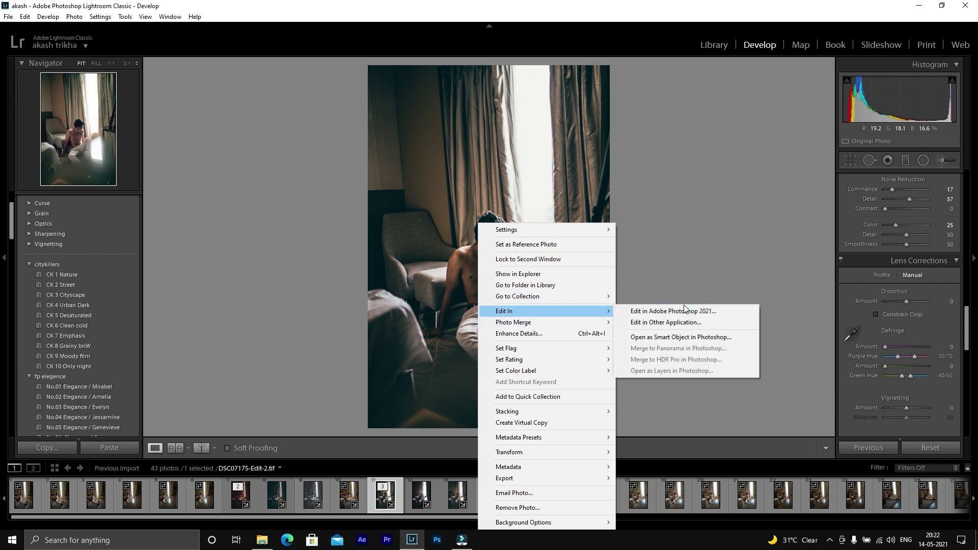
left_click(684, 309)
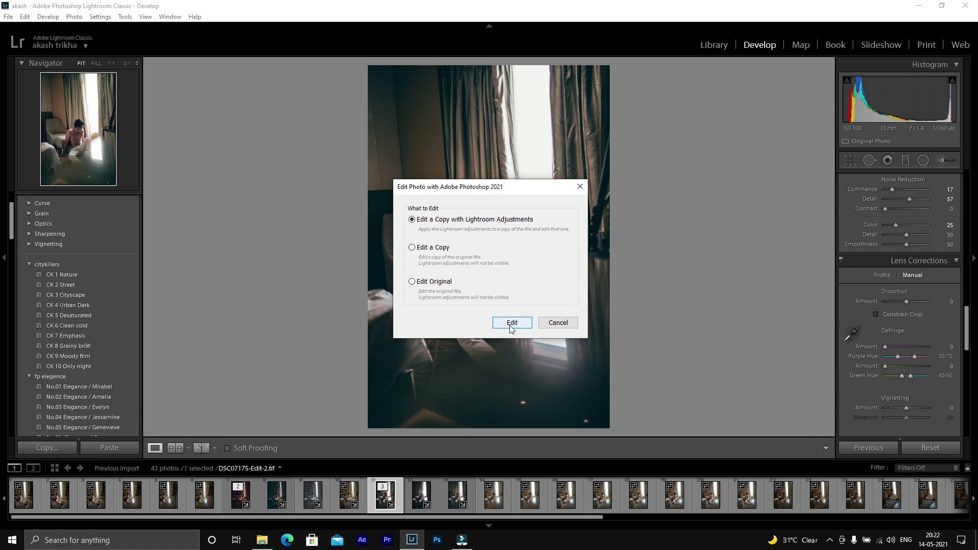
left_click(511, 324)
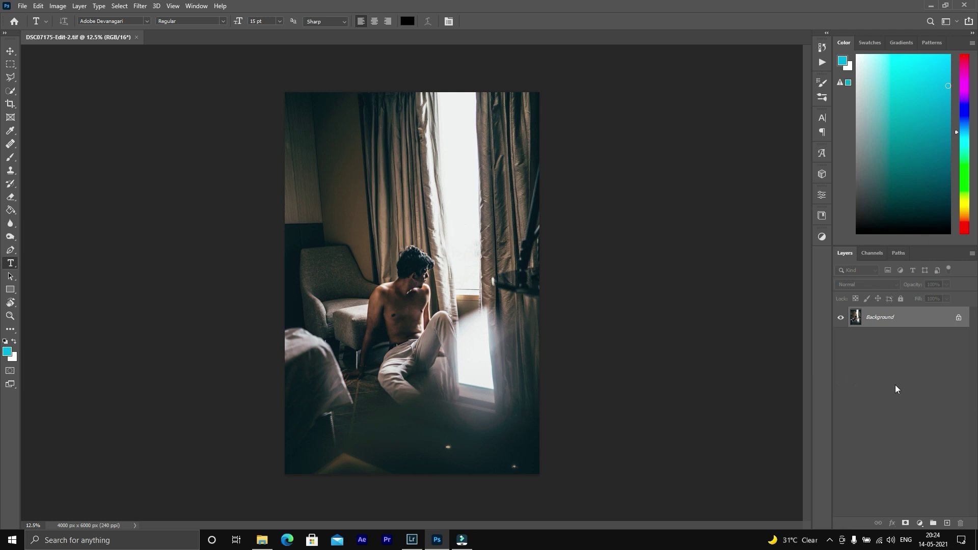
- Duplicate the Background layer with Ctrl+J and undo the extra copy
key("ctrl+j")
key("ctrl+j")
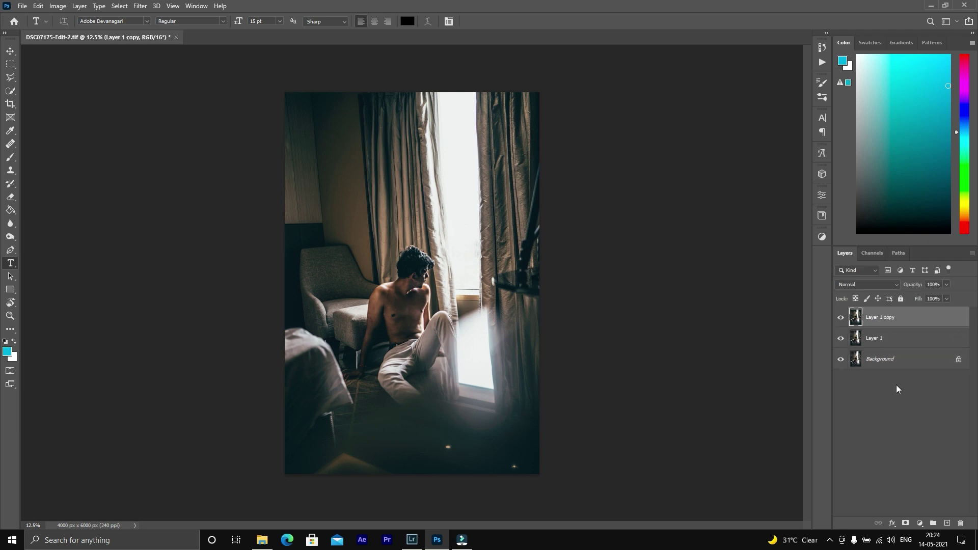
key("ctrl+z")
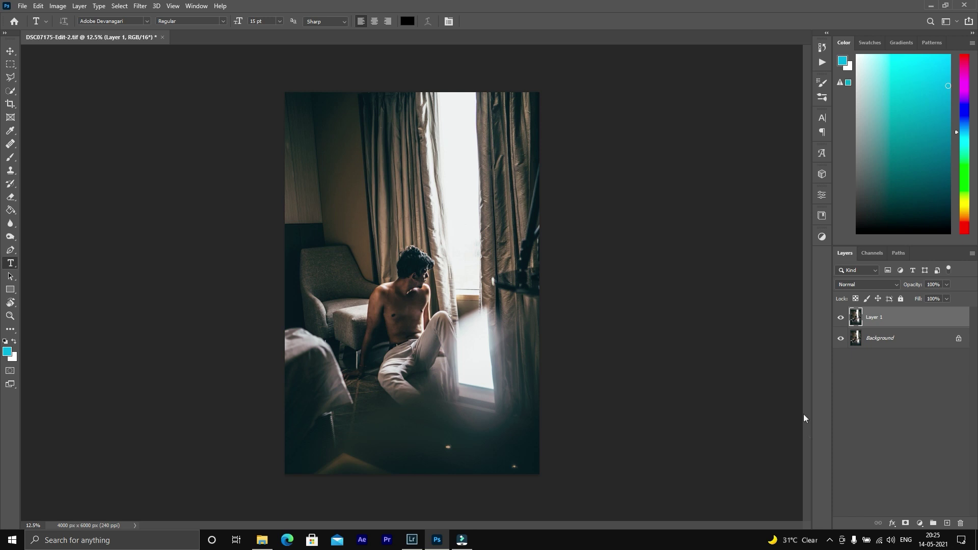
- Add a Channel Mixer layer, raising red and lowering green in the Red output
left_click(919, 522)
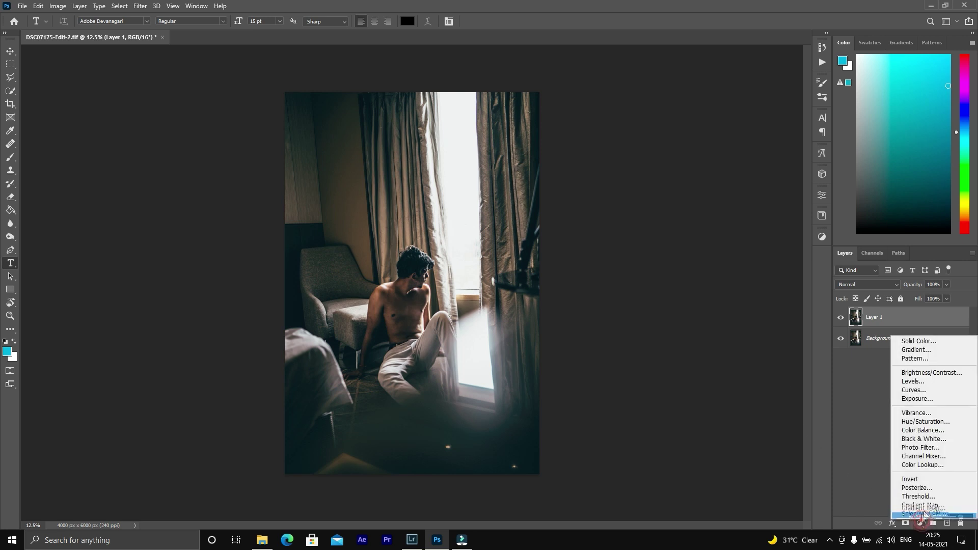
left_click(935, 456)
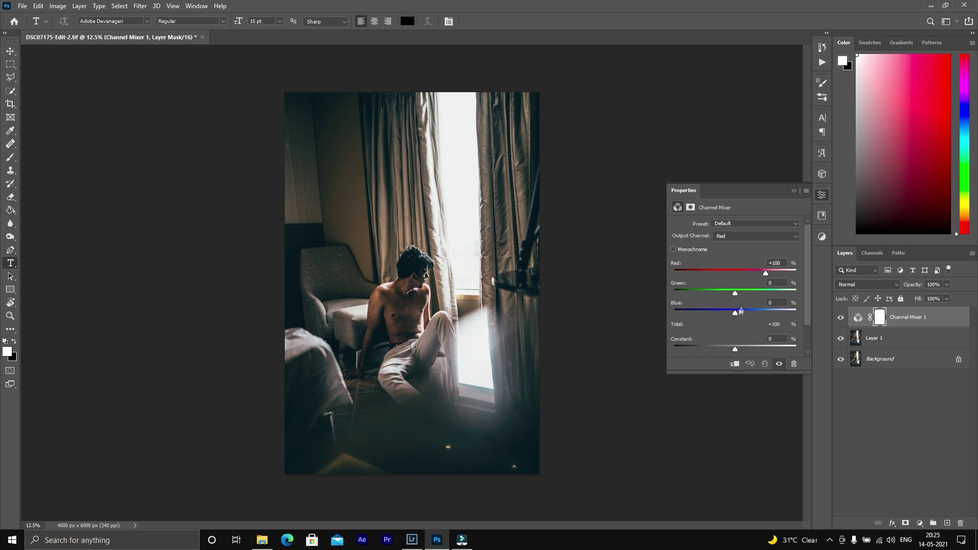
left_click_drag(764, 274, 766, 276)
left_click_drag(735, 293, 734, 316)
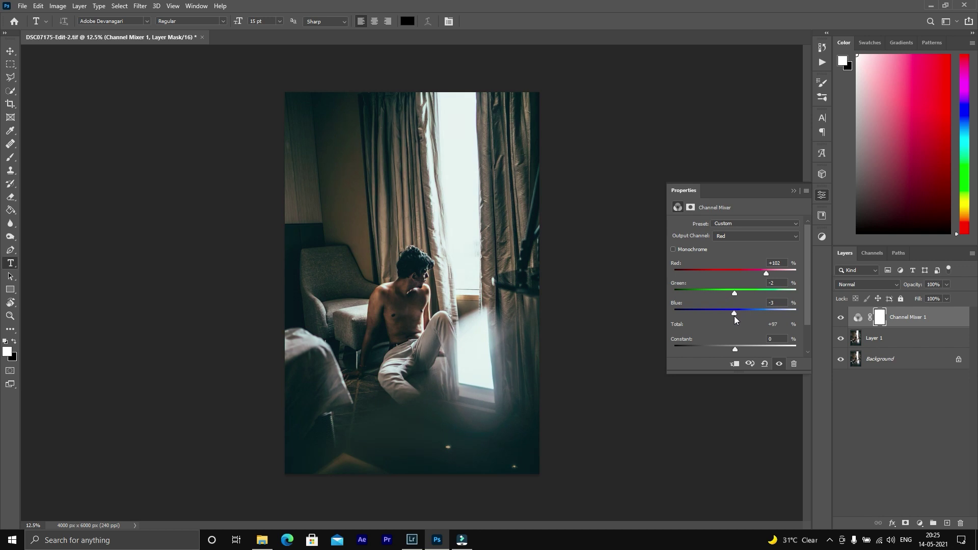
- Lower green in the Green output and blue in the Blue output, then close Properties
left_click(729, 238)
left_click(732, 257)
mouse_move(738, 274)
left_mouse_down()
mouse_move(764, 294)
mouse_move(737, 315)
left_mouse_up()
left_click(728, 236)
left_click(731, 260)
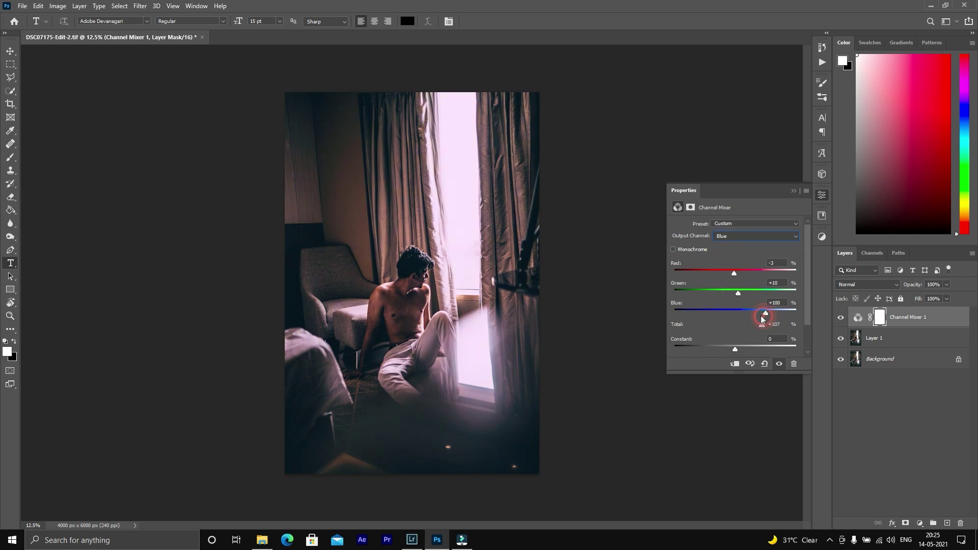
left_click_drag(762, 319, 763, 316)
left_click(795, 190)
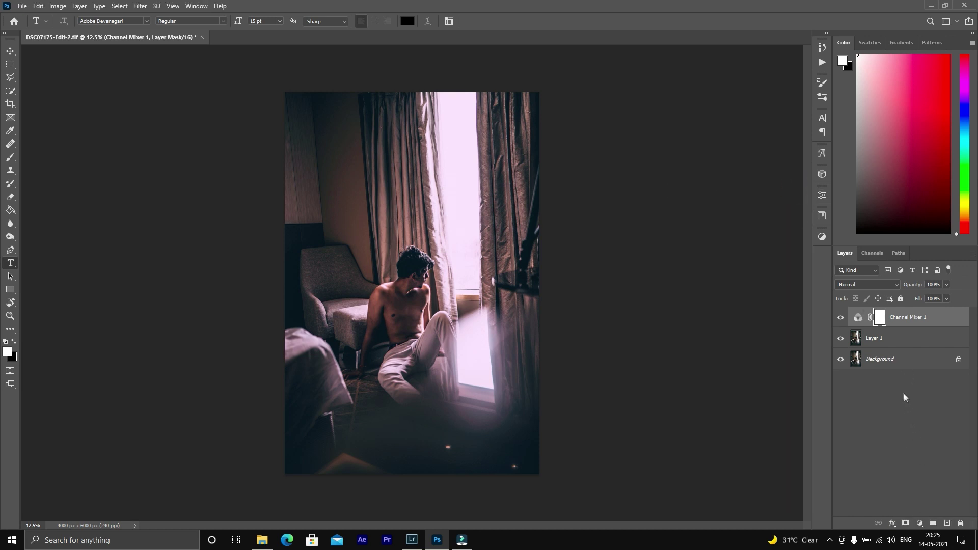
- Add a Color Balance layer and nudge the midtones slightly between red and cyan
left_click(919, 523)
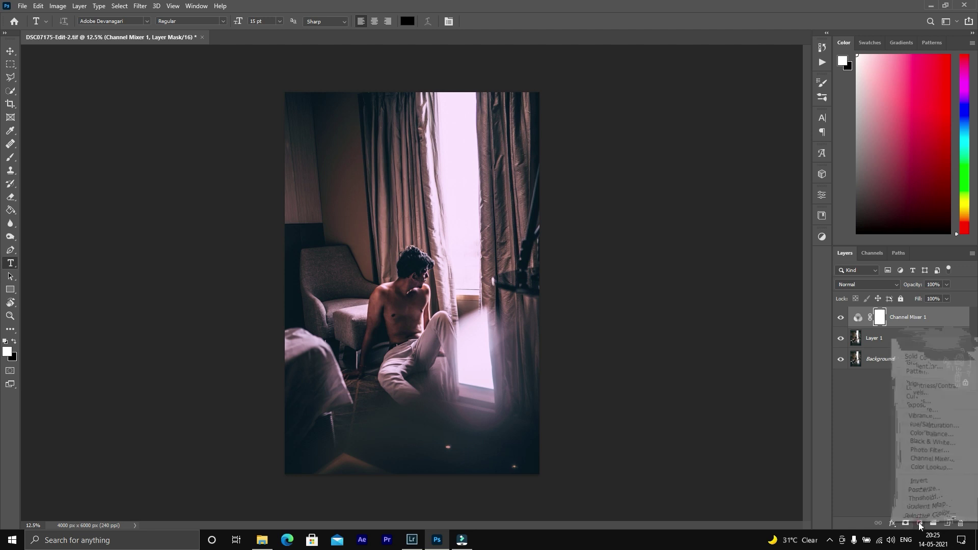
left_click(942, 434)
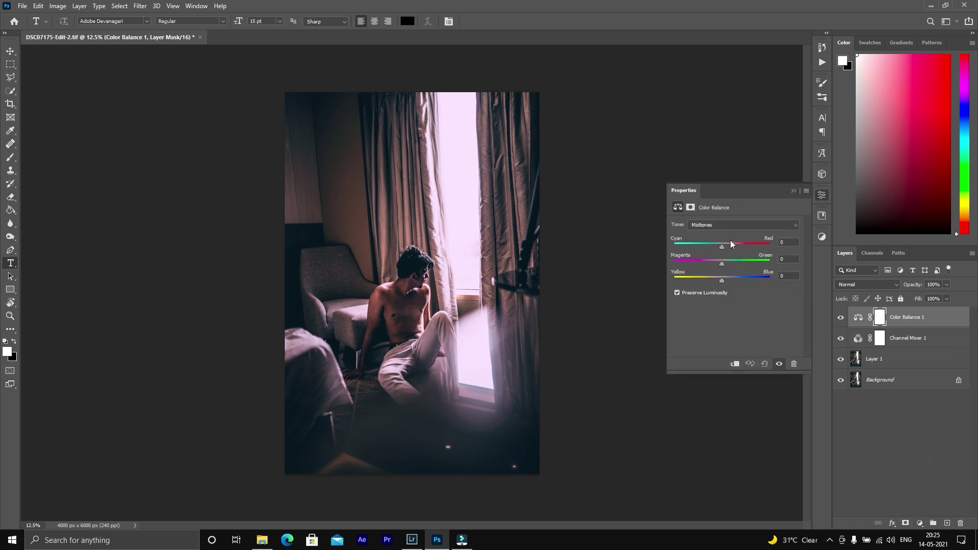
left_click(727, 228)
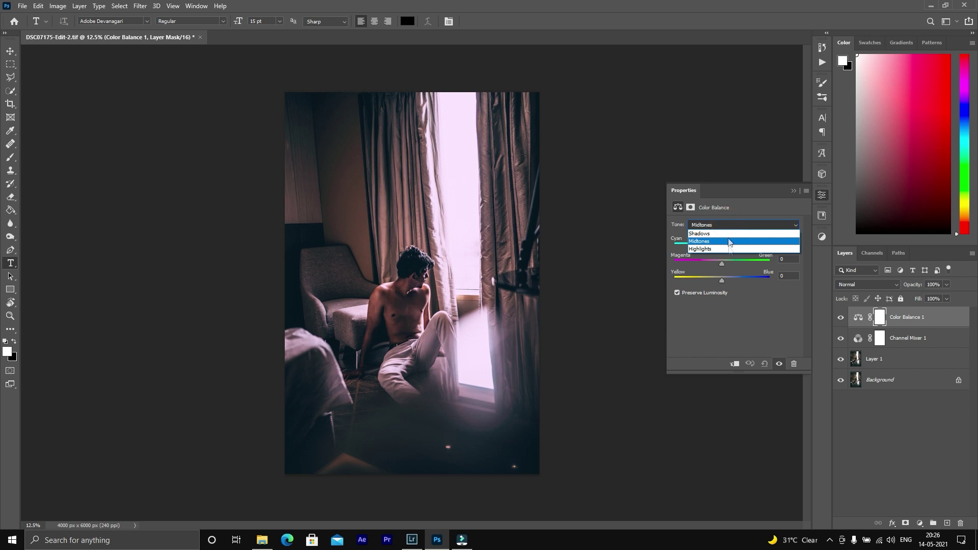
left_click(729, 241)
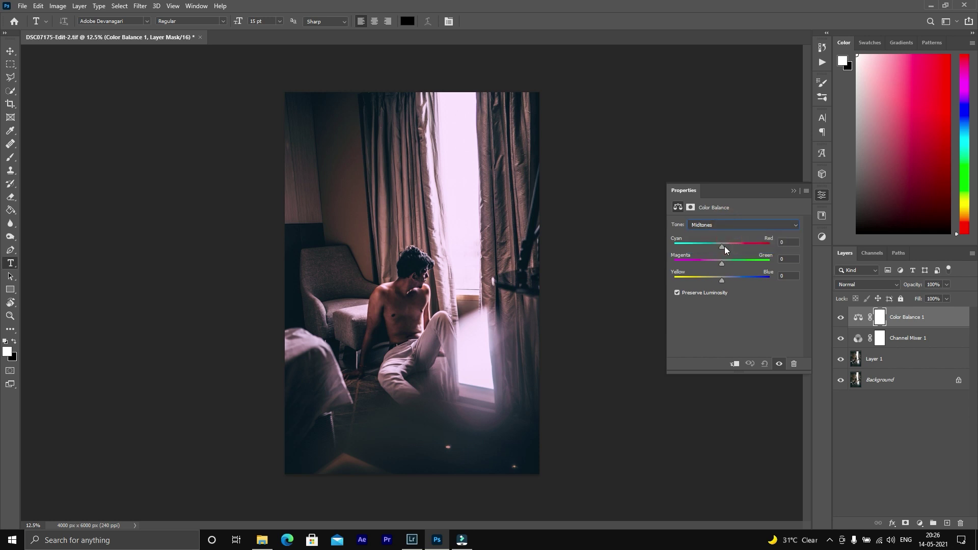
left_click(724, 246)
left_click_drag(722, 249, 720, 249)
- Shift the Shadows tone slightly toward magenta and along the yellow–blue slider
left_click(726, 225)
left_click(722, 248)
left_click(755, 225)
left_click(744, 234)
left_click_drag(723, 250, 722, 264)
left_click(722, 281)
- Add a Color Lookup layer using the GSG_LUT_Cinematic_Ill_Be_Back LUT
left_click(794, 193)
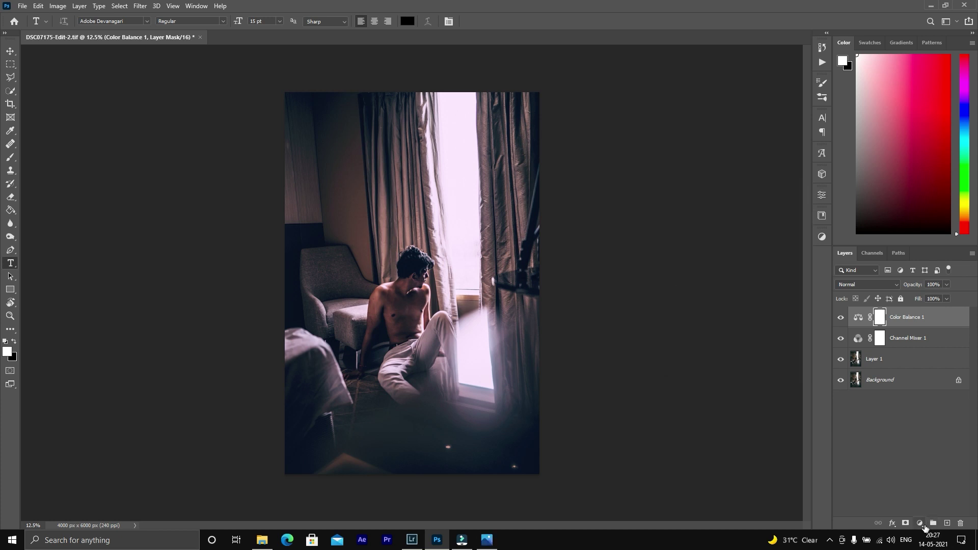
left_click(921, 524)
left_click(944, 470)
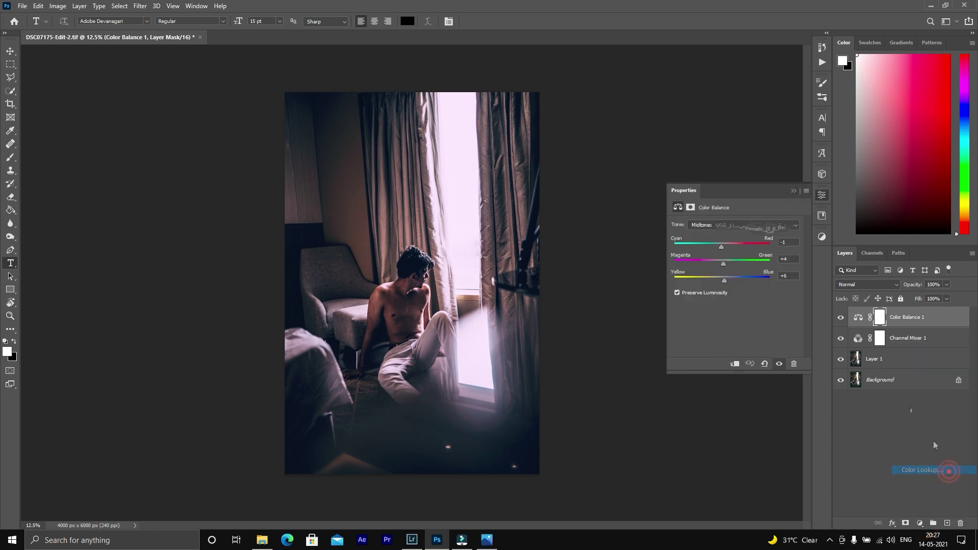
left_click(751, 224)
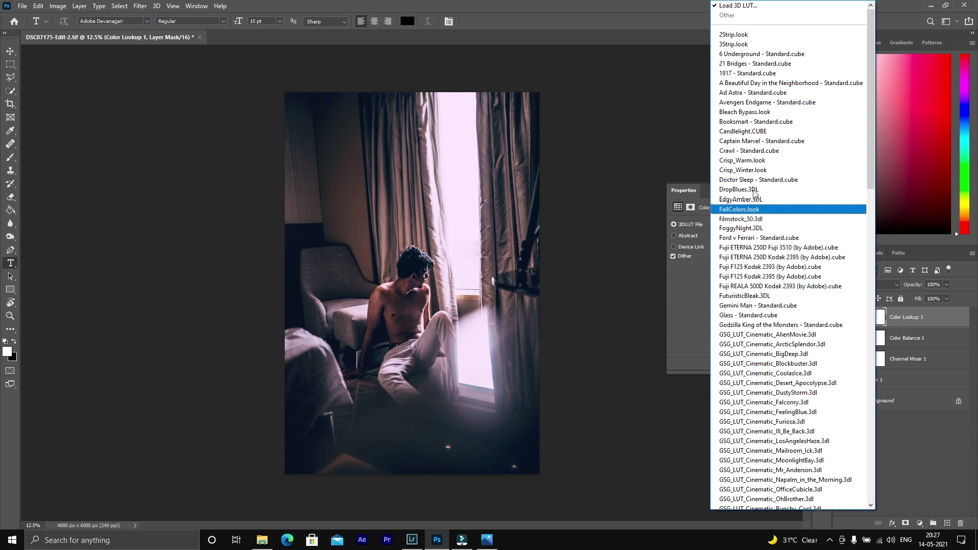
left_click(744, 34)
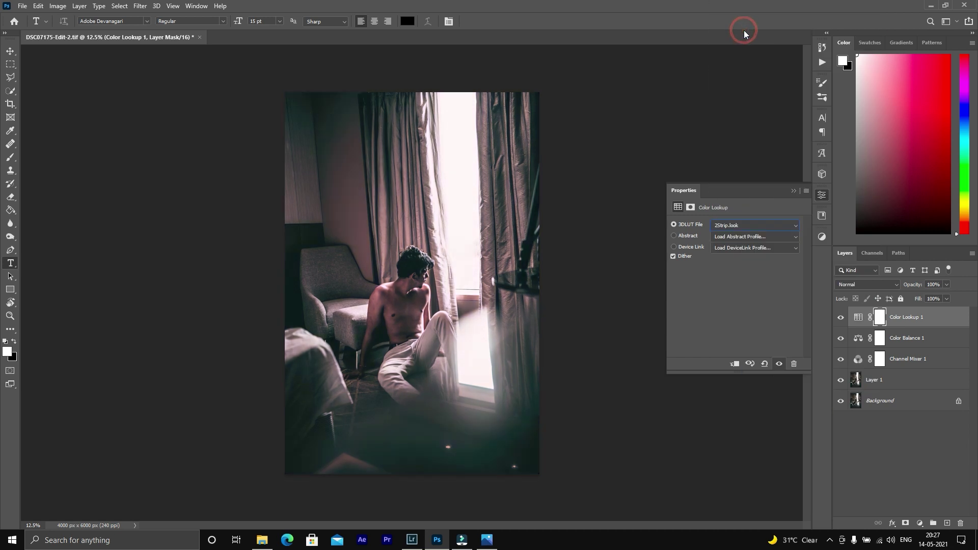
key("Down")
key("Down")
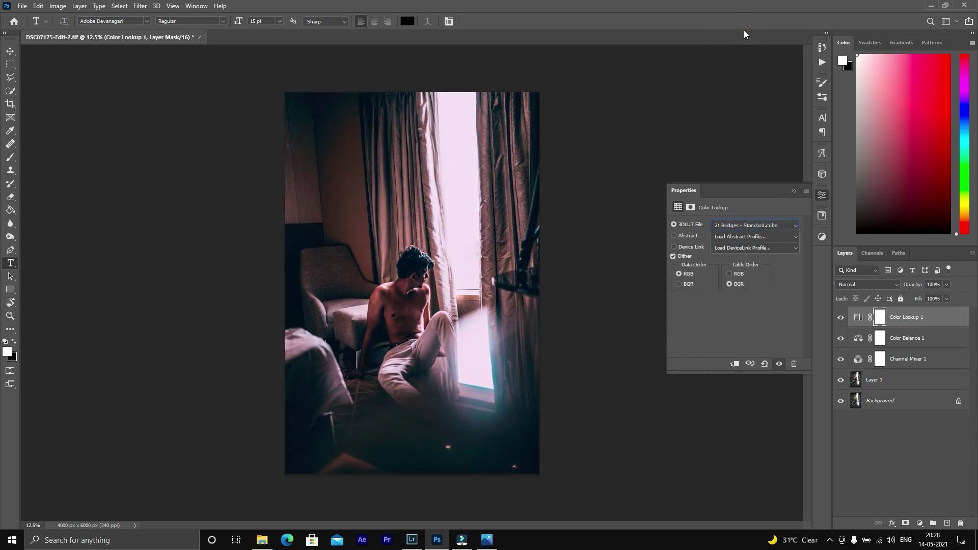
key("Down")
key("Down")
key("Down")
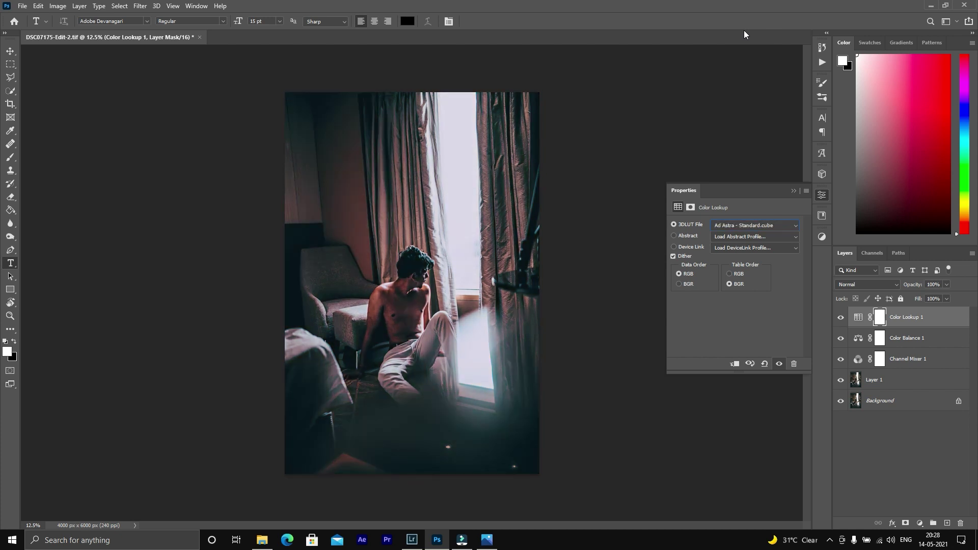
key("Down")
key("Down")
key("Down")
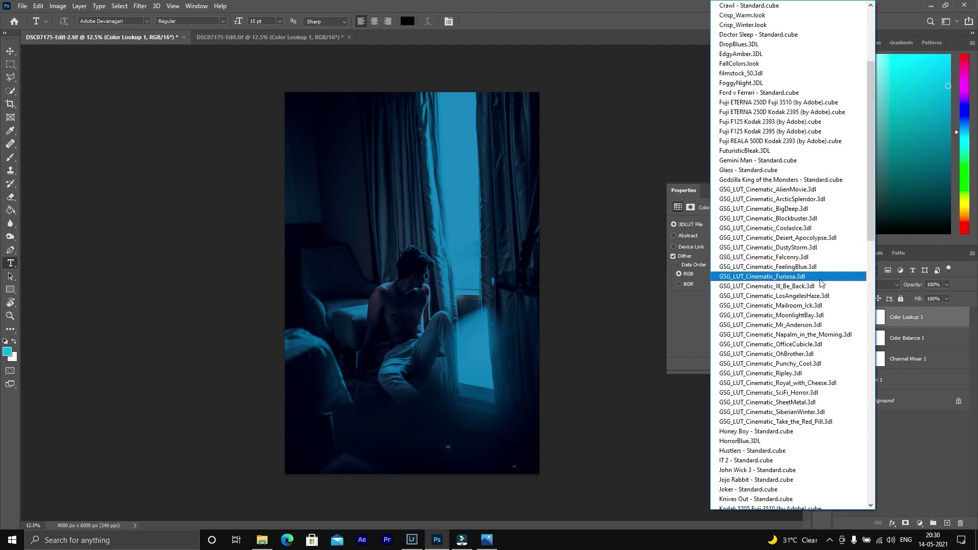
left_click(821, 285)
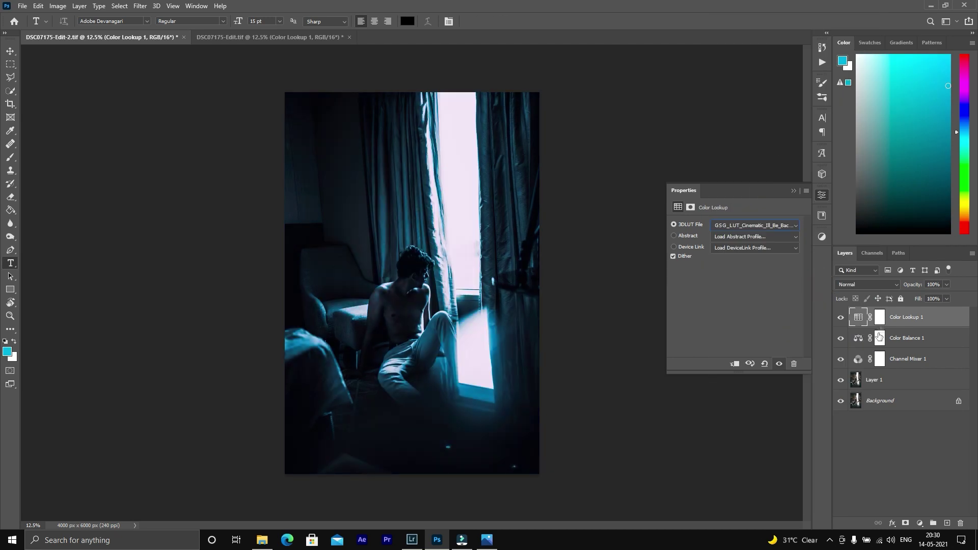
- Lower the Color Lookup layer opacity to about 41%
left_click(946, 285)
left_click_drag(929, 298, 922, 298)
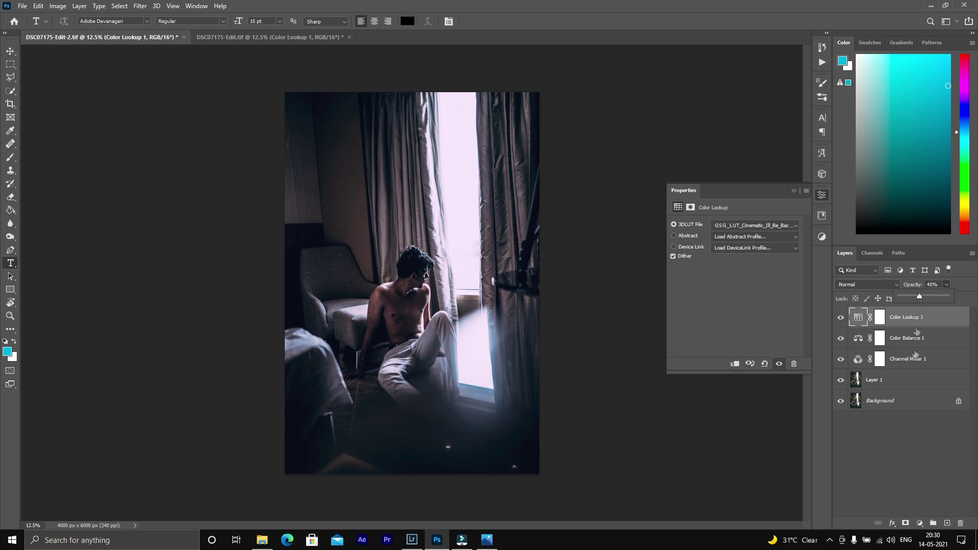
left_click(908, 438)
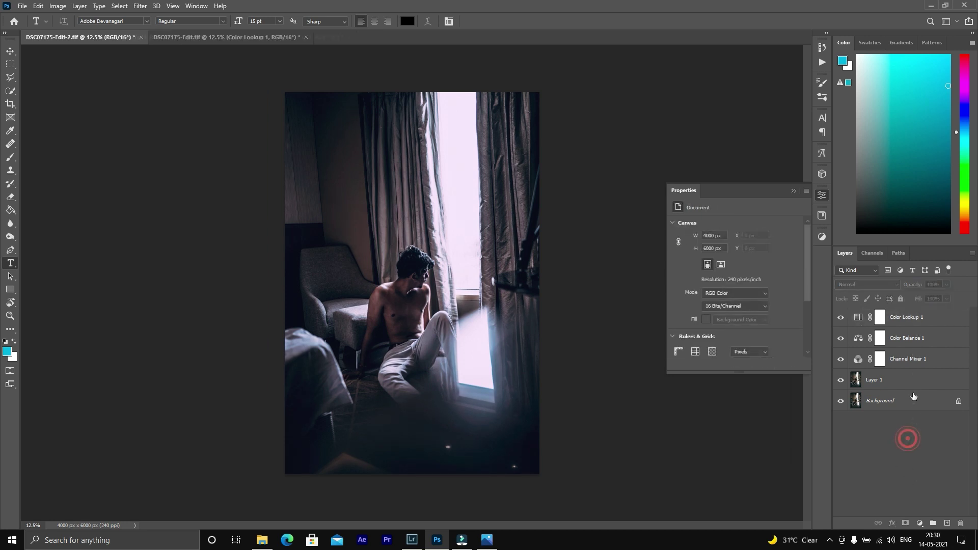
- Merge visible layers into a new layer and darken it with Camera Raw exposure, tint and blacks
left_click(845, 318)
key("ctrl+shift+alt+e")
left_click(140, 6)
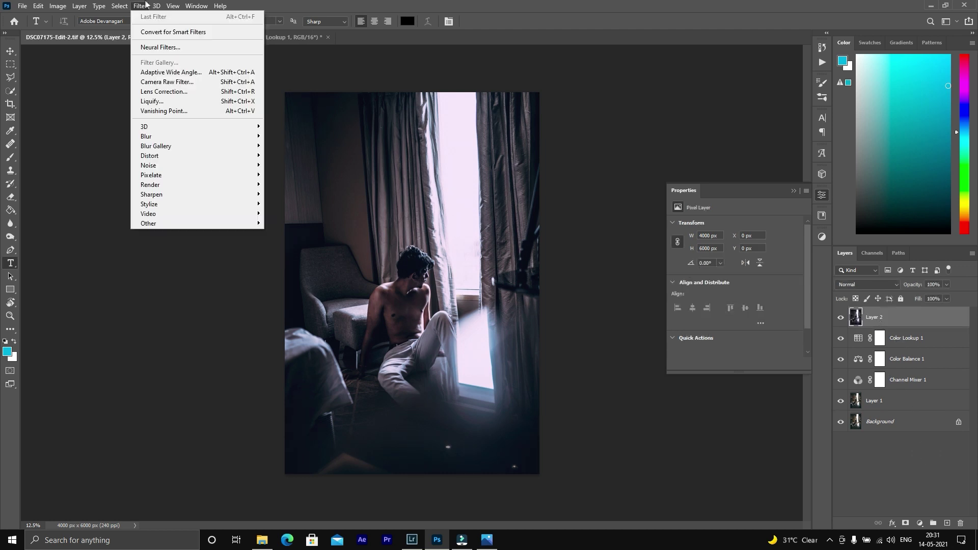
left_click(187, 81)
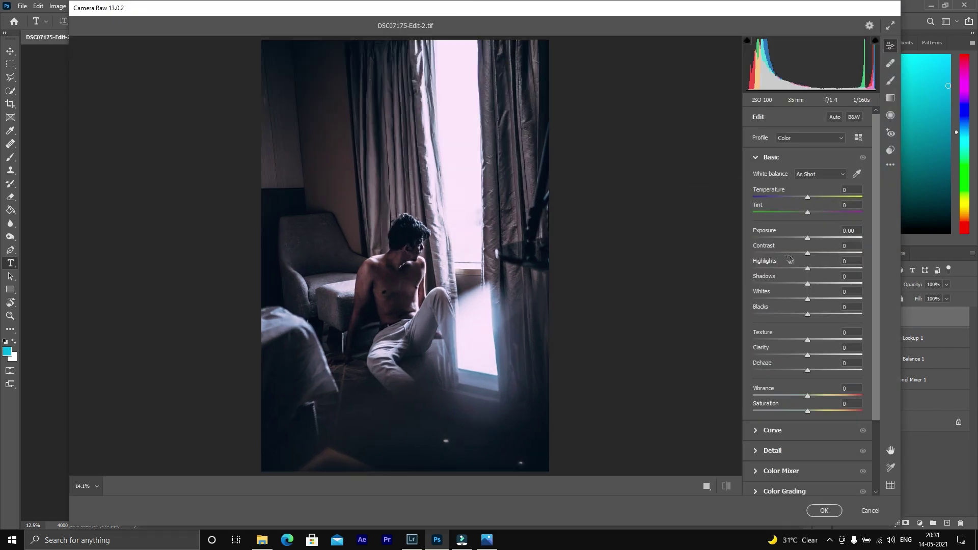
mouse_move(807, 239)
left_mouse_down()
mouse_move(830, 261)
mouse_move(810, 253)
mouse_move(794, 268)
mouse_move(803, 283)
left_mouse_up()
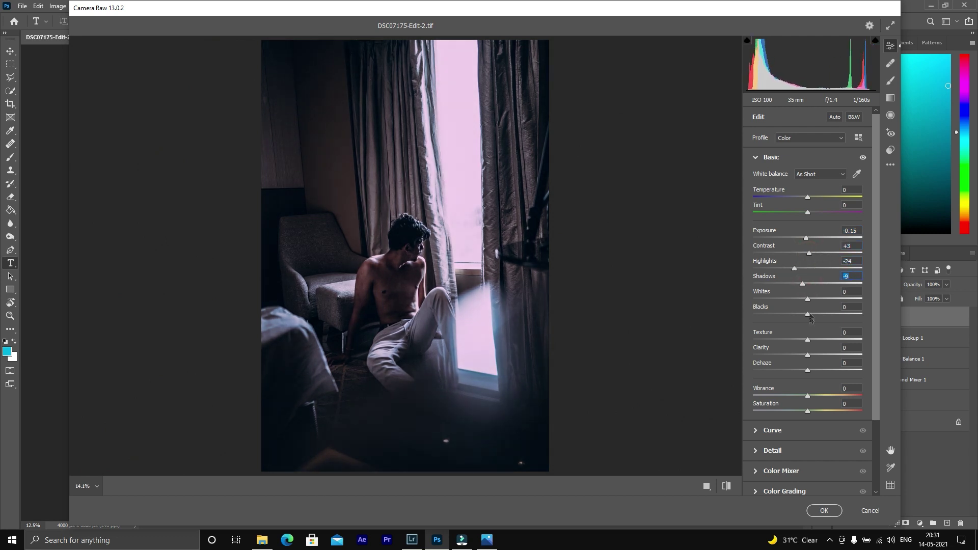
left_click(890, 150)
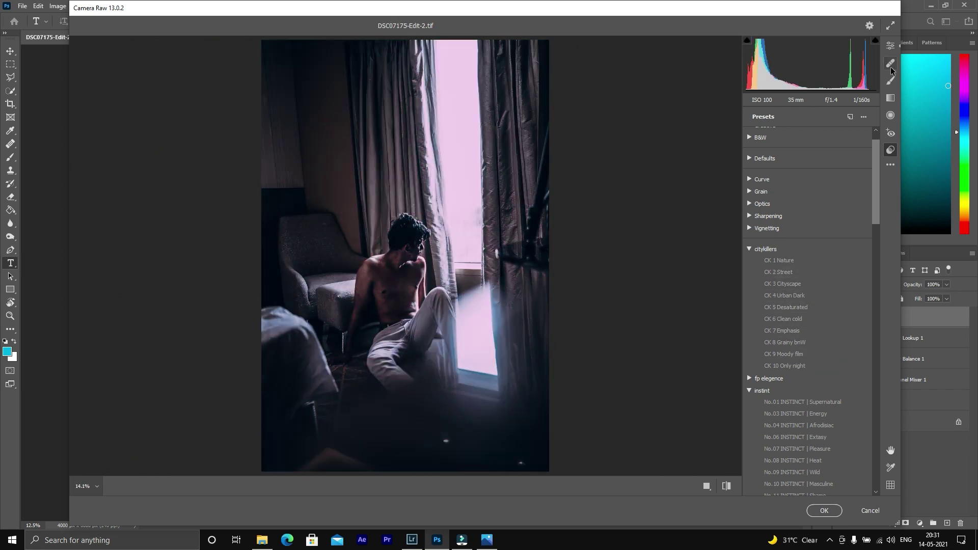
left_click(891, 45)
left_click(810, 213)
mouse_move(812, 216)
left_mouse_down()
mouse_move(800, 213)
mouse_move(803, 284)
left_mouse_up()
mouse_move(805, 314)
left_mouse_down()
mouse_move(814, 313)
mouse_move(816, 339)
mouse_move(800, 370)
mouse_move(812, 355)
mouse_move(811, 370)
mouse_move(804, 362)
mouse_move(813, 346)
left_mouse_up()
scroll(812, 370, "down", 2)
- Darken the midtones with the tone curve, add an edge vignette, and apply Camera Raw
left_click(800, 381)
left_click_drag(782, 289, 780, 293)
left_click(808, 264)
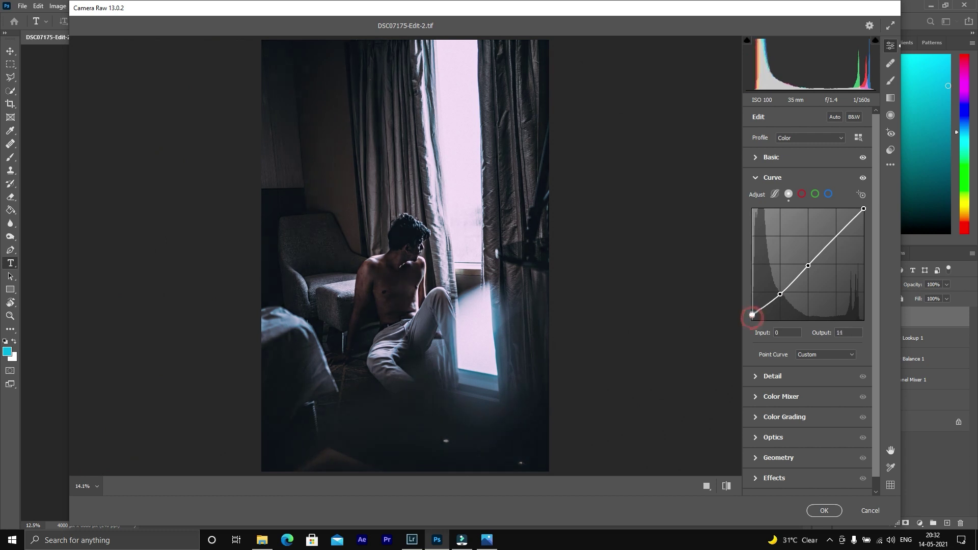
left_click(802, 195)
left_click(772, 177)
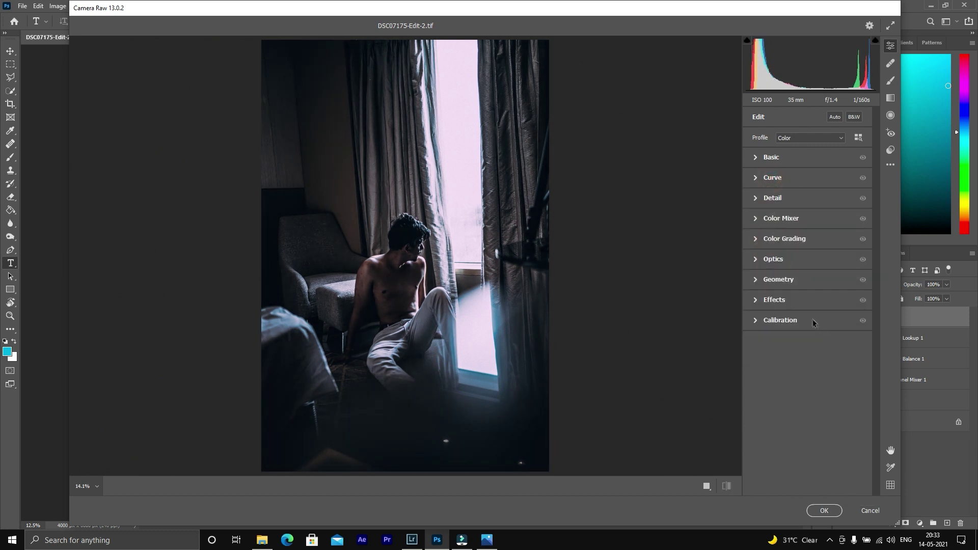
left_click(760, 303)
left_click_drag(808, 346, 802, 349)
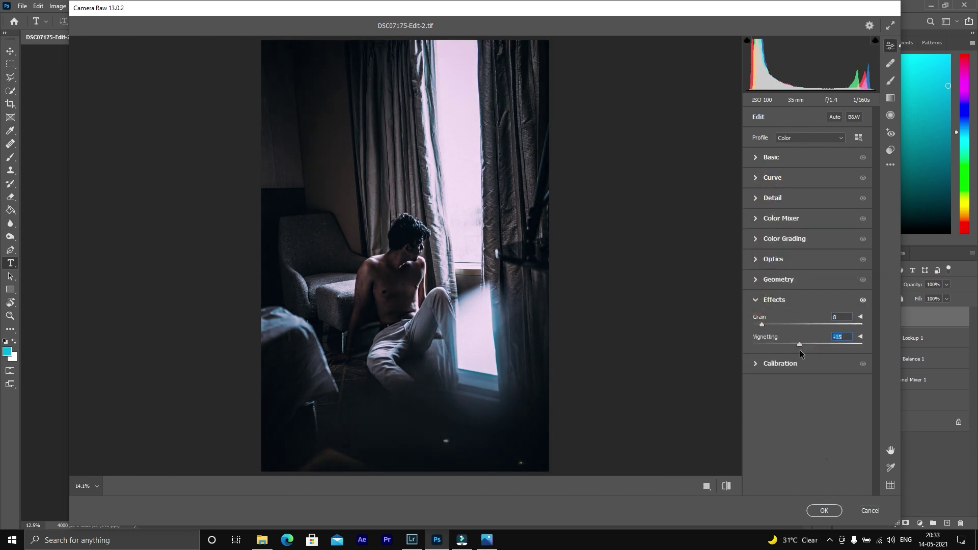
left_click(829, 512)
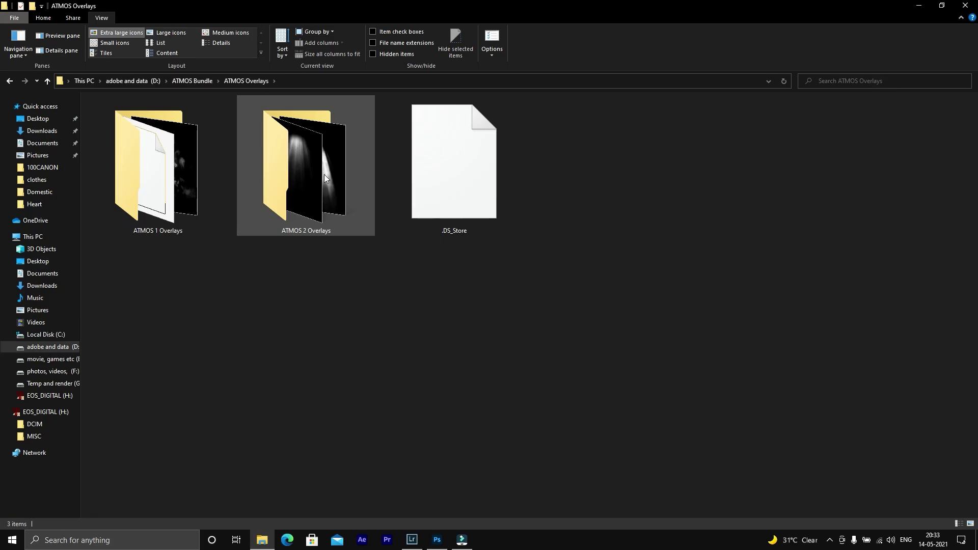
- Drag the Rays1 overlay from the ATMOS 2 Overlays folder into the portrait
double_click(325, 174)
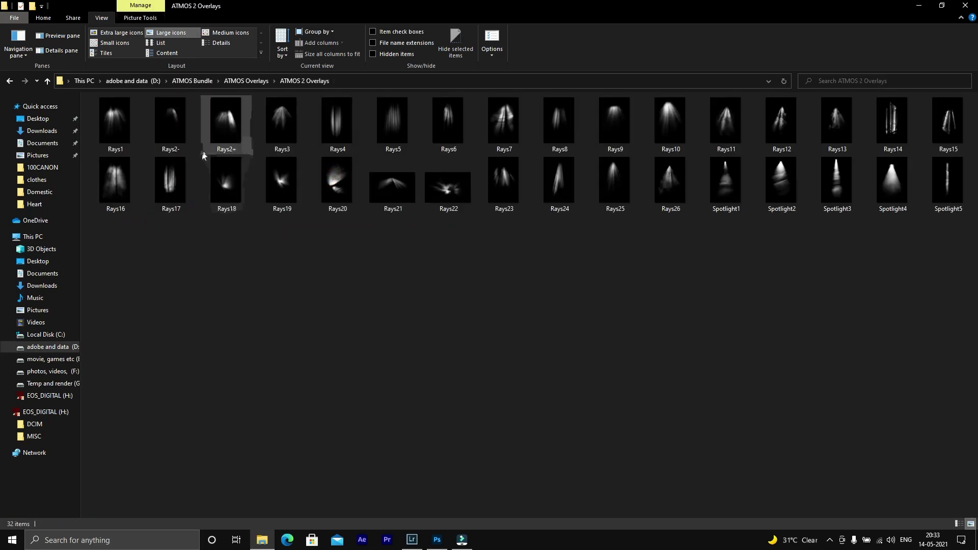
left_click(131, 125)
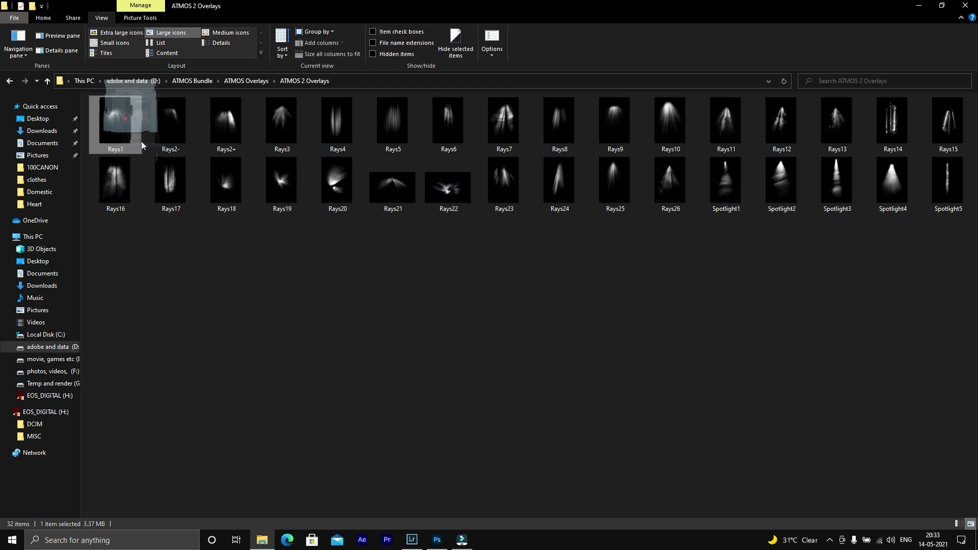
left_click_drag(131, 125, 413, 283)
- Place Rays1 stretched over the photo and set its blend mode to Screen
left_click_drag(544, 246, 450, 412)
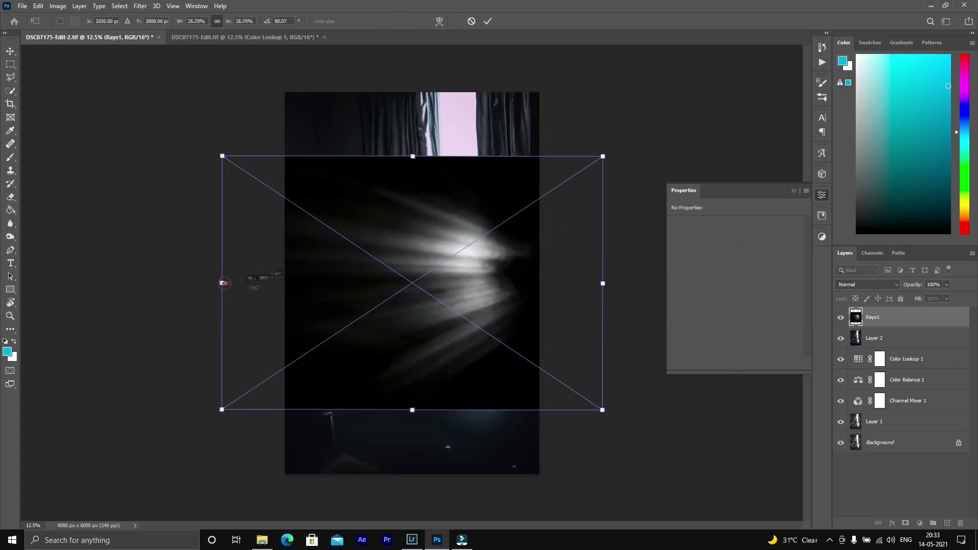
mouse_move(221, 286)
left_mouse_down()
mouse_move(327, 288)
mouse_move(506, 263)
mouse_move(512, 278)
left_mouse_up()
key("Return")
left_click(867, 284)
left_click(845, 360)
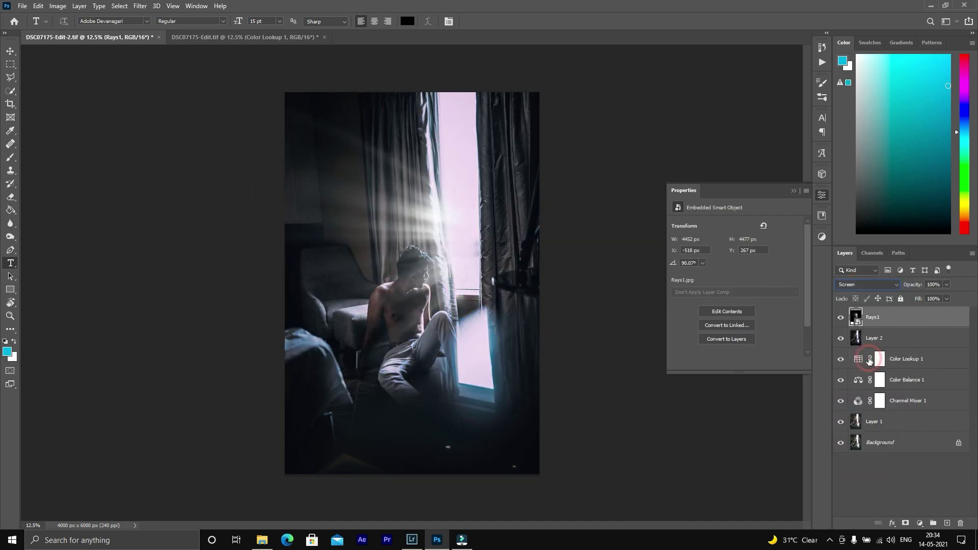
- Shrink and tilt the rays so they fall across the window light
key("ctrl+t")
left_click_drag(253, 249, 307, 227)
left_click_drag(557, 230, 504, 246)
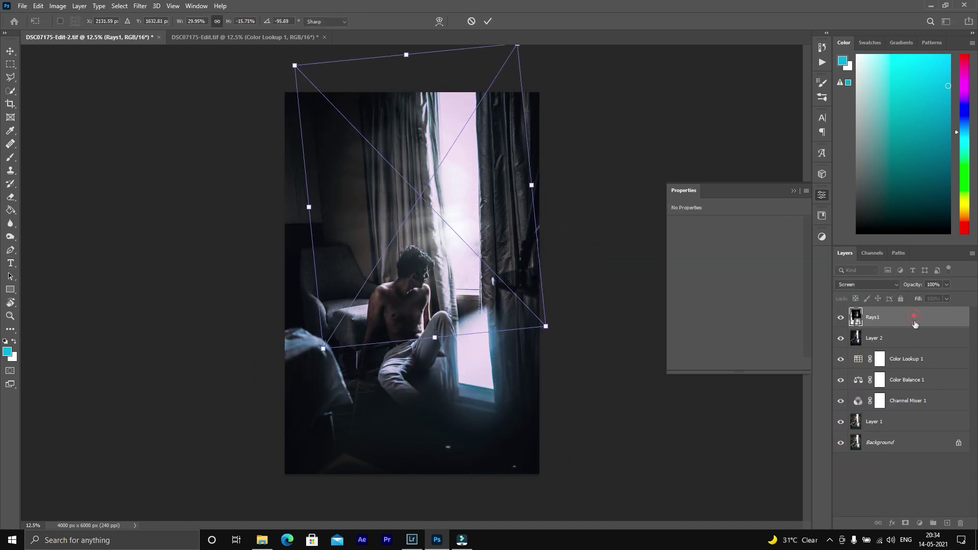
key("Return")
key("t")
left_click_drag(912, 337, 912, 315)
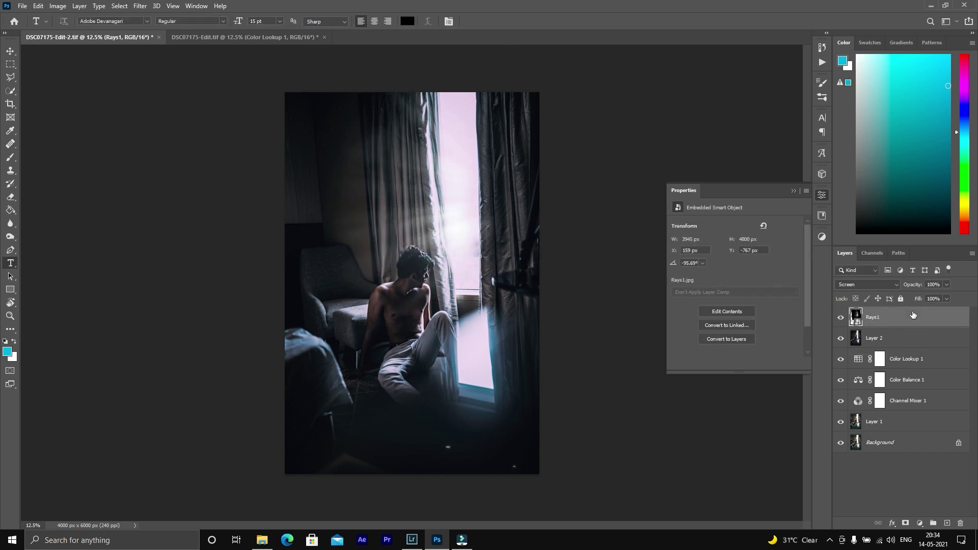
- Soften the rays layer with a Gaussian blur
left_click(140, 5)
left_click(294, 176)
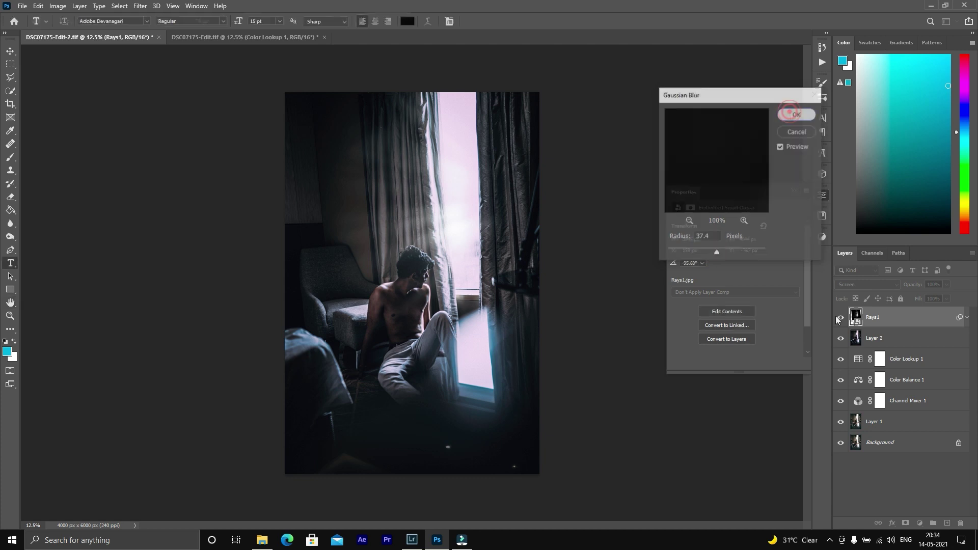
left_click(797, 114)
left_click(920, 523)
- Add a Color Lookup layer with Rocketman - Standard.cube and lower its opacity to about 38%
left_click(920, 469)
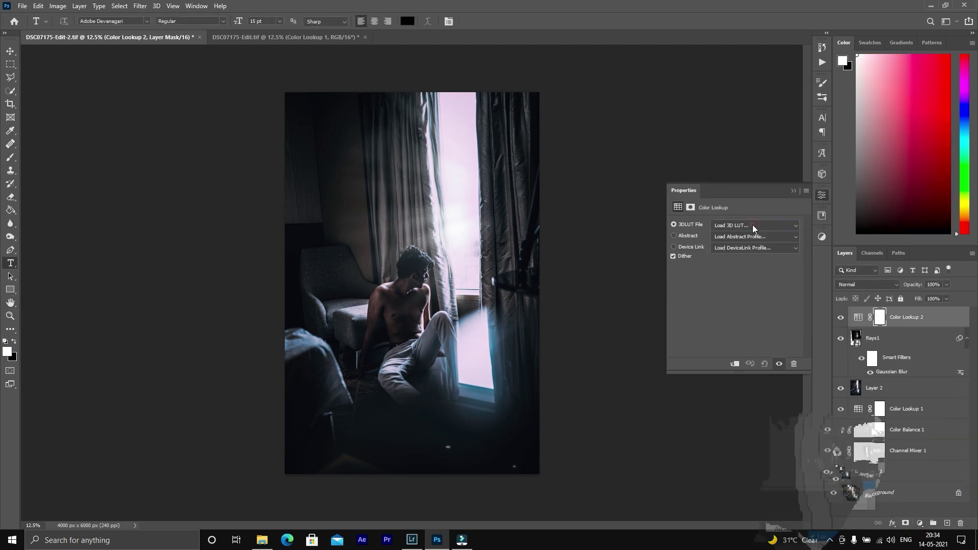
left_click(756, 226)
left_click(785, 55)
key("Down")
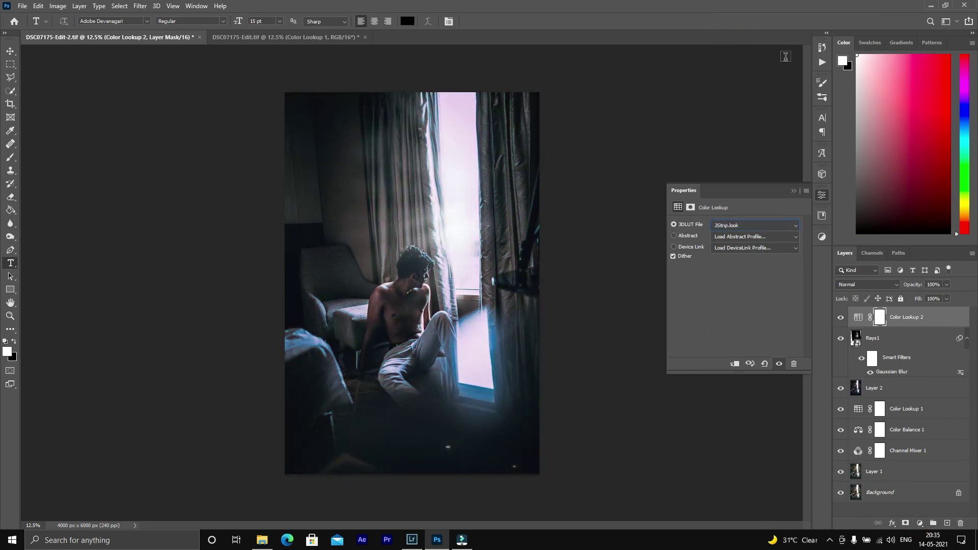
key("Down")
left_click(755, 225)
left_click(860, 286)
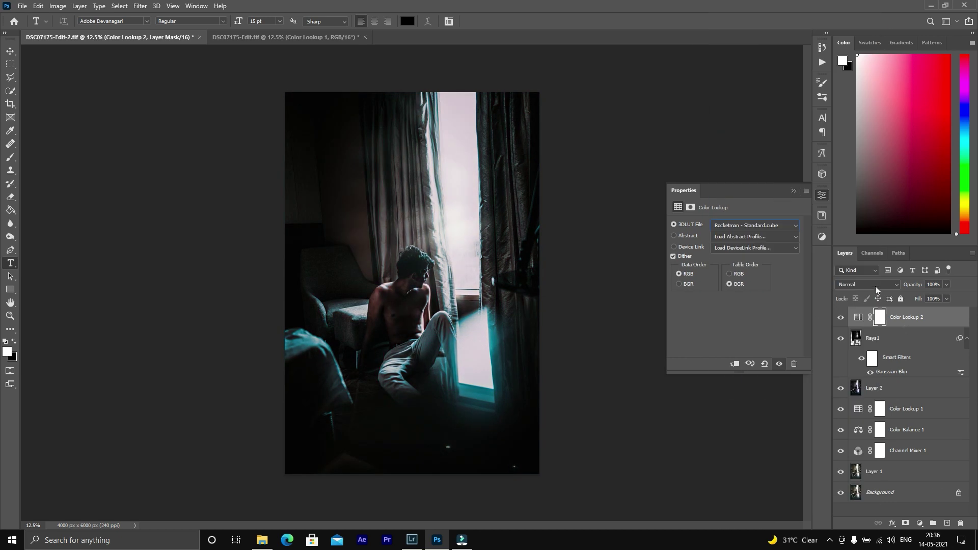
left_click_drag(920, 295, 913, 295)
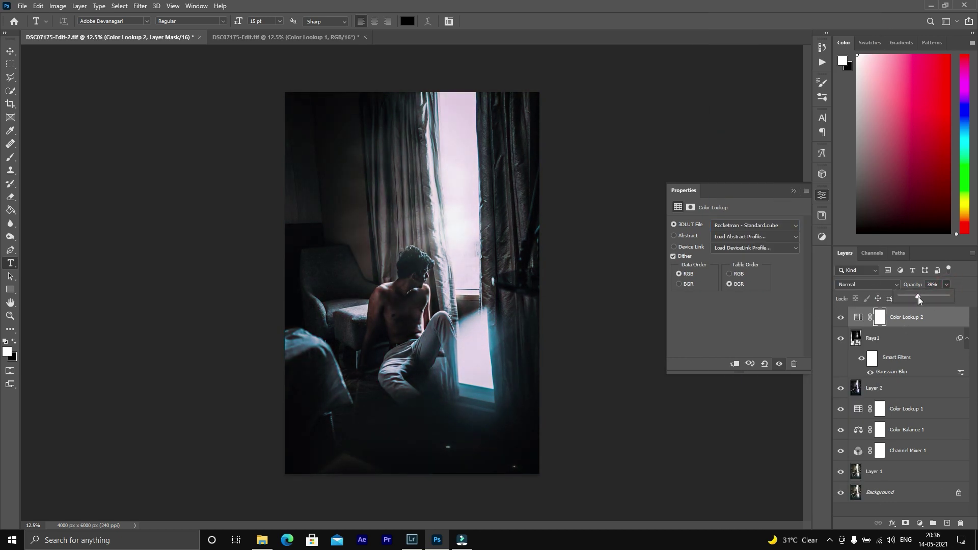
left_click(839, 319)
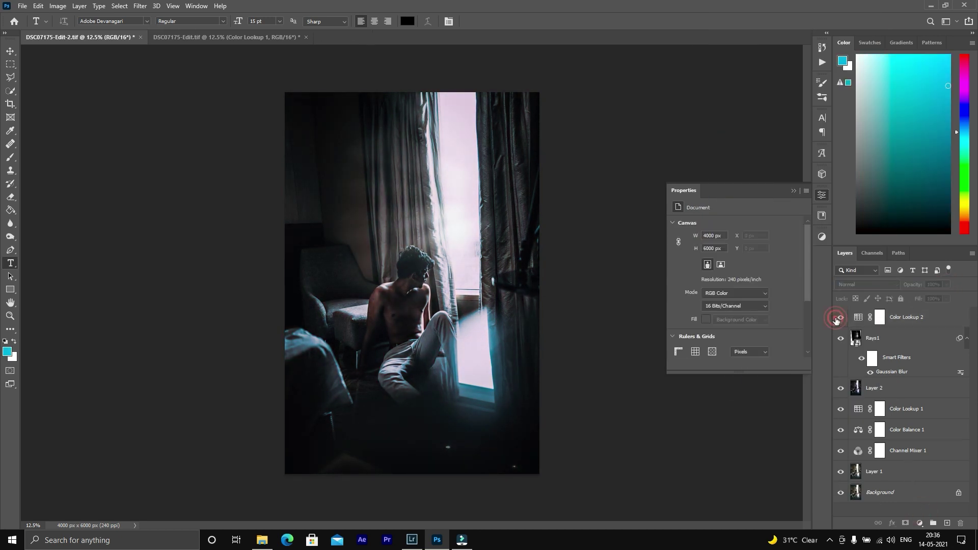
- Run the Airbrushing action from the Actions panel
left_click(822, 64)
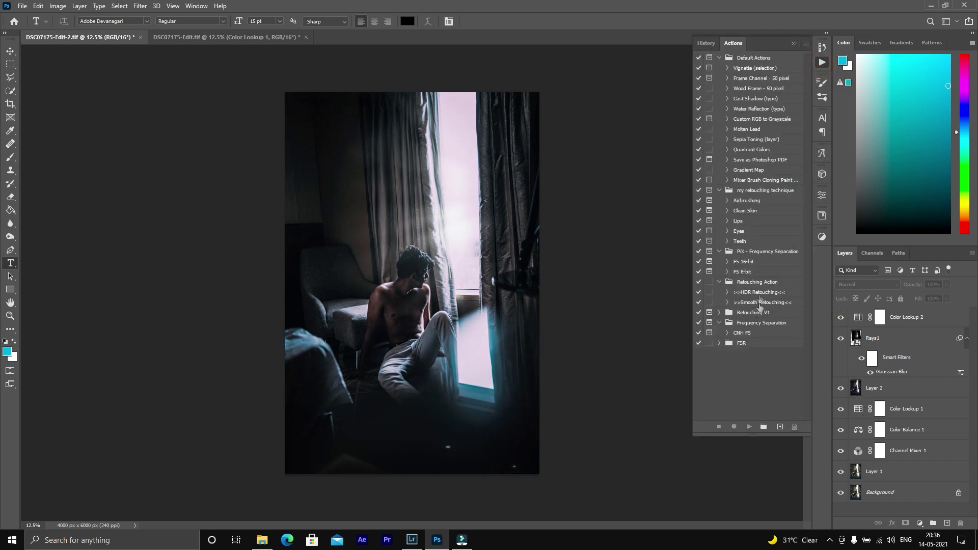
left_click(755, 202)
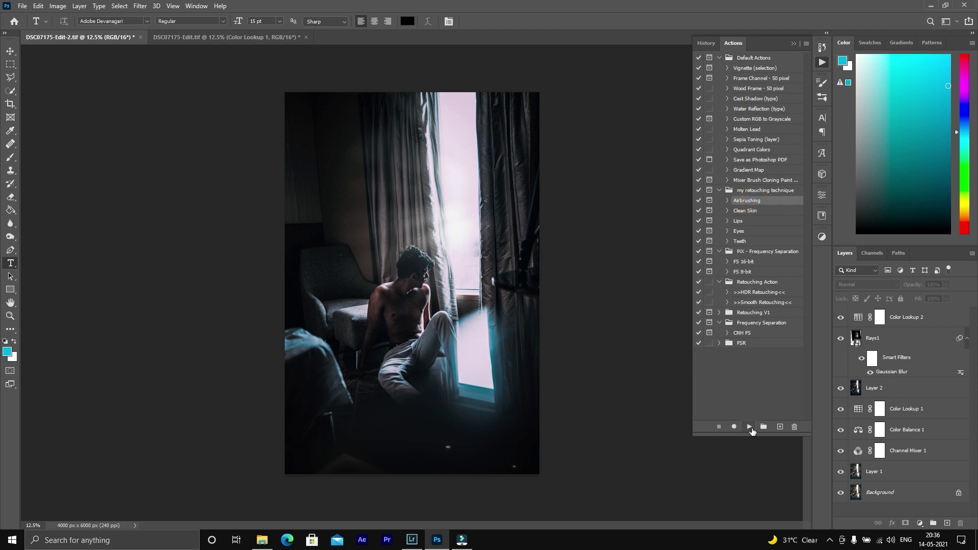
left_click(751, 428)
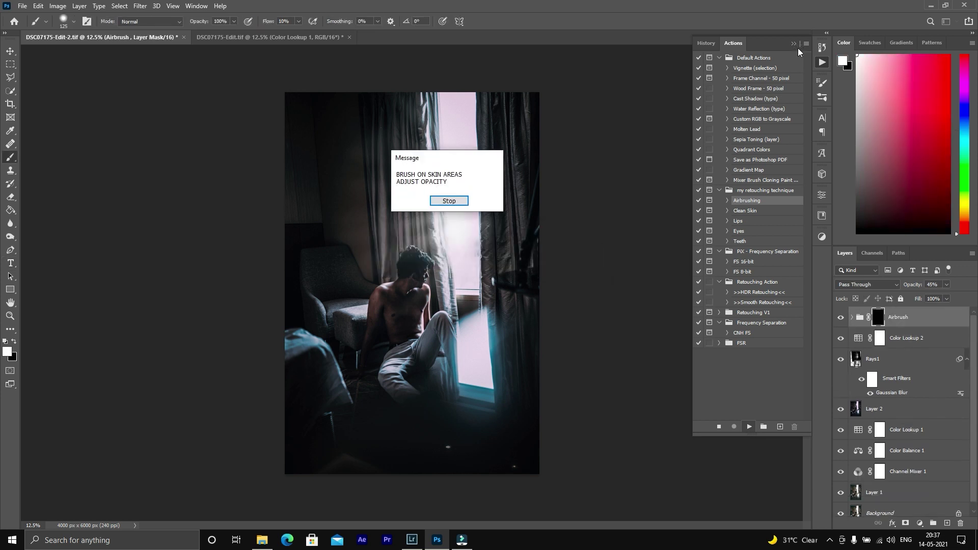
key("Return")
- Zoom in and paint over the man's skin with the Brush tool, then fit to screen
left_click(749, 427)
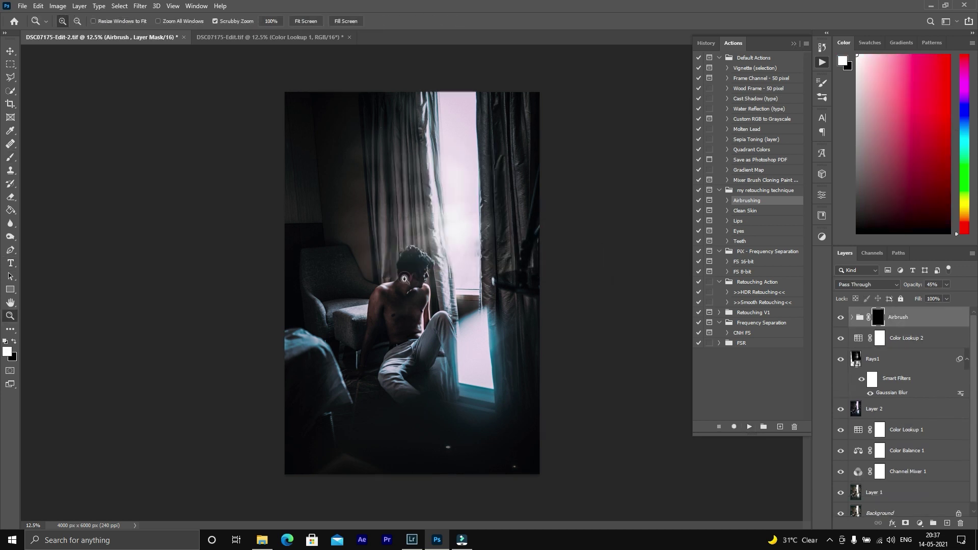
key("b")
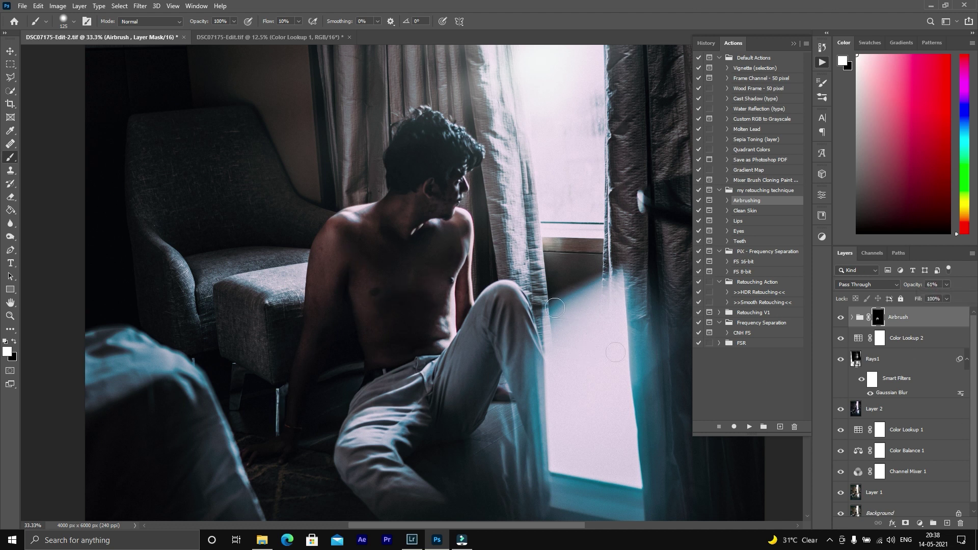
key("ctrl+0")
- Stamp the visible layers into a merged layer, duplicate it, and Gaussian Blur the copy
left_click(794, 43)
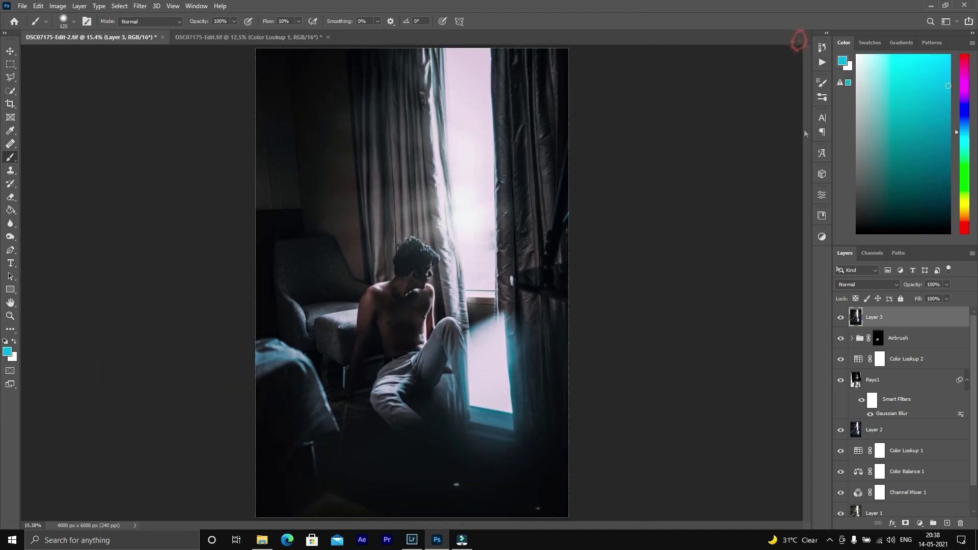
left_click(140, 6)
key("Escape")
key("ctrl+j")
left_click(139, 6)
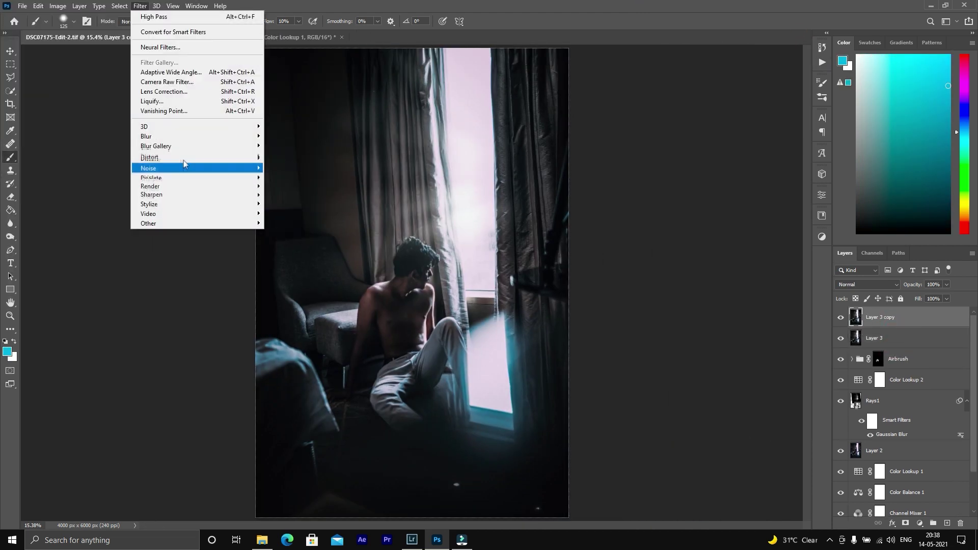
left_click(283, 175)
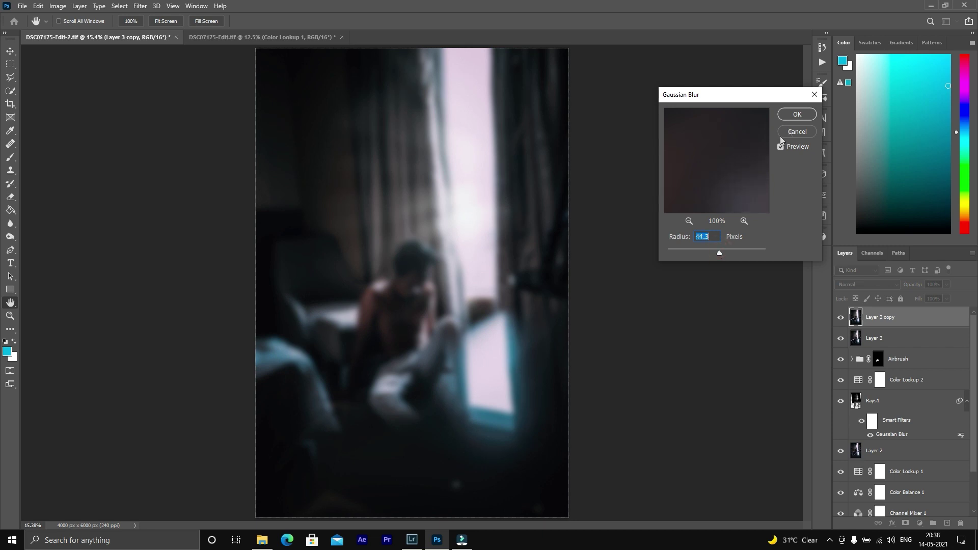
left_click(796, 114)
- Set the blurred copy to Linear Dodge (Add) at 28% opacity, then save and close
key("b")
left_click(870, 284)
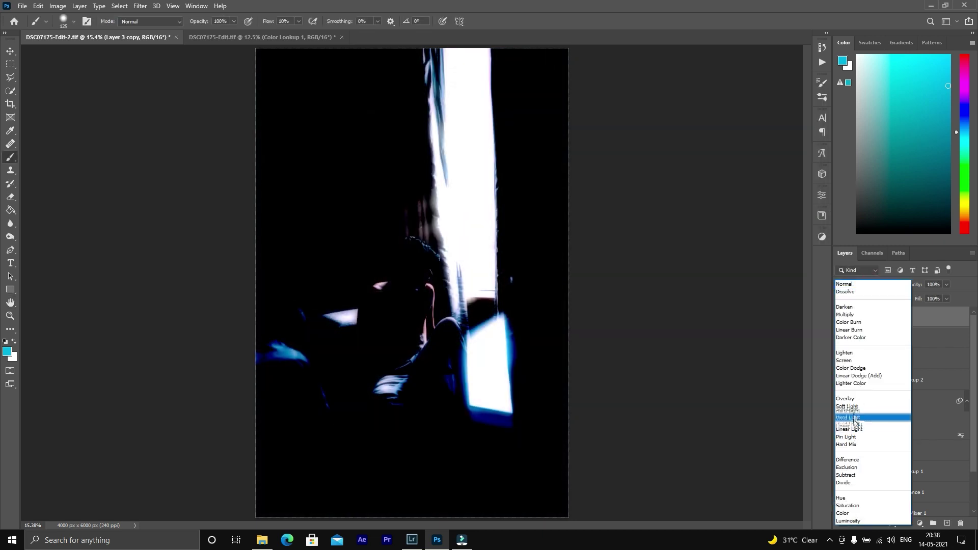
left_click(856, 375)
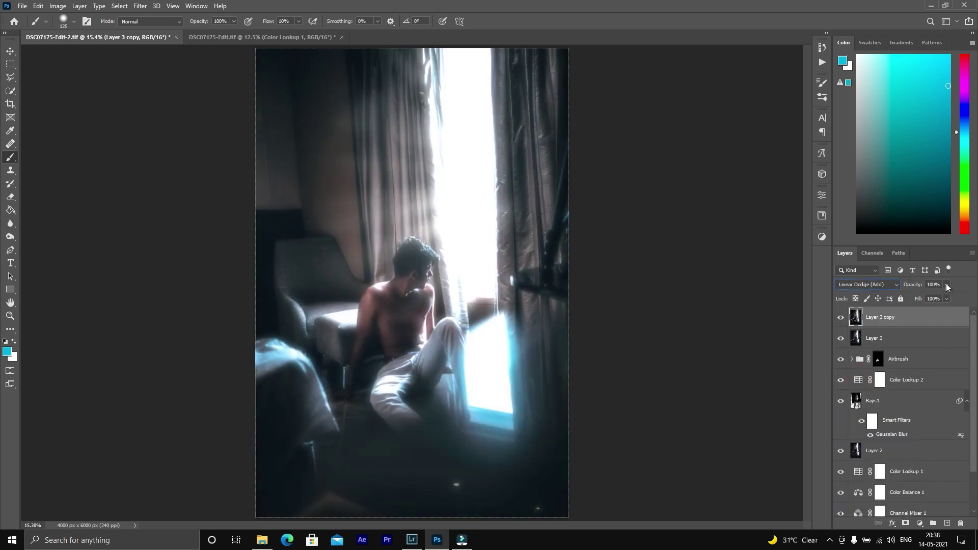
left_click_drag(923, 297, 938, 298)
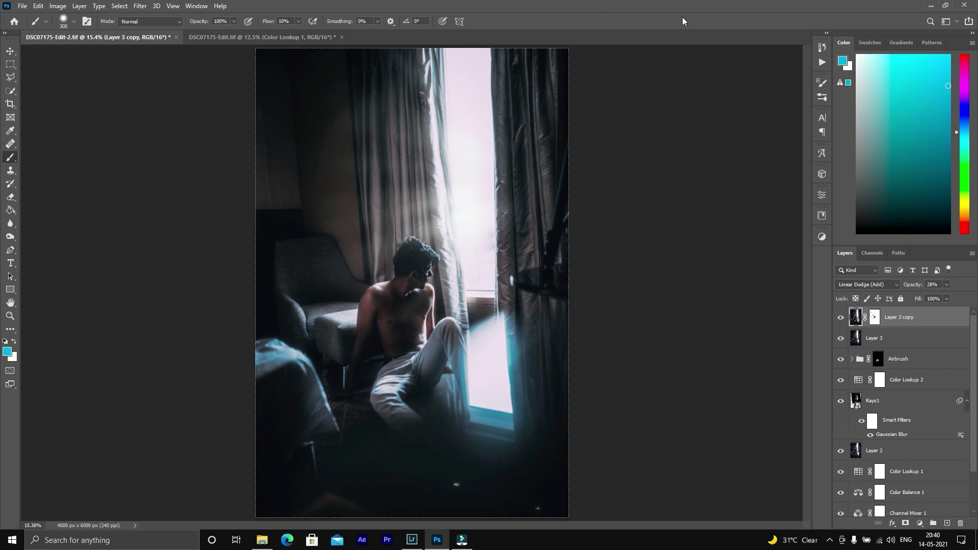
key("ctrl+s")
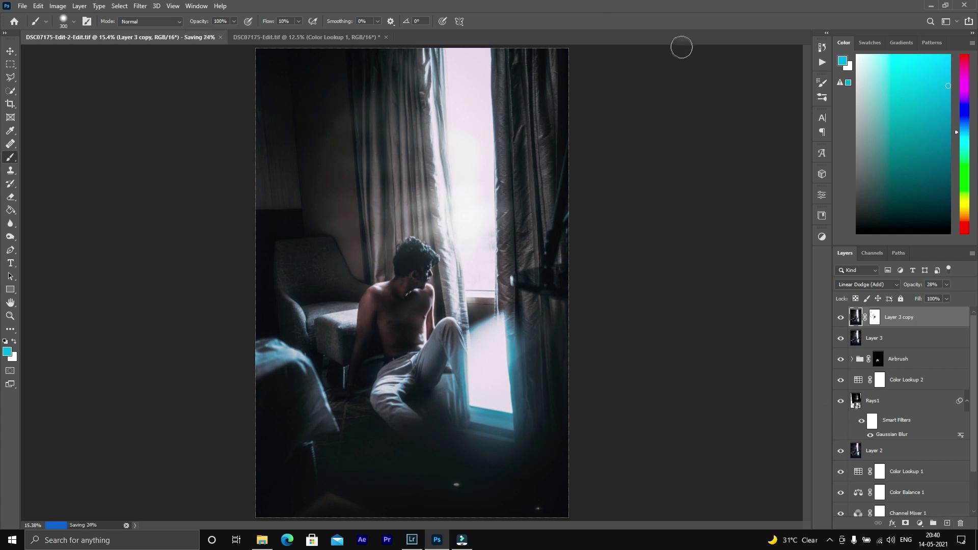
left_click(964, 5)
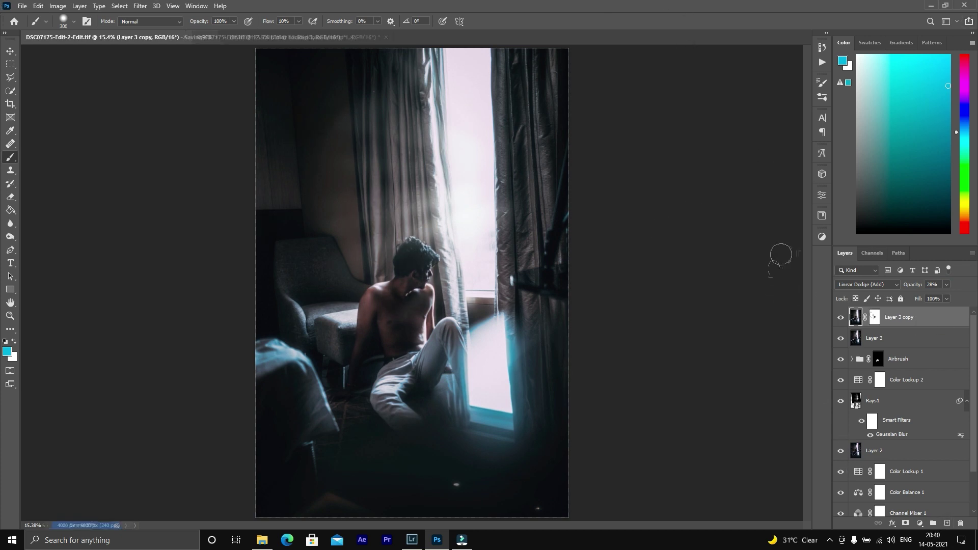
- Confirm closing in Photoshop to return to Lightroom with the edited TIFF copy
left_click(485, 199)
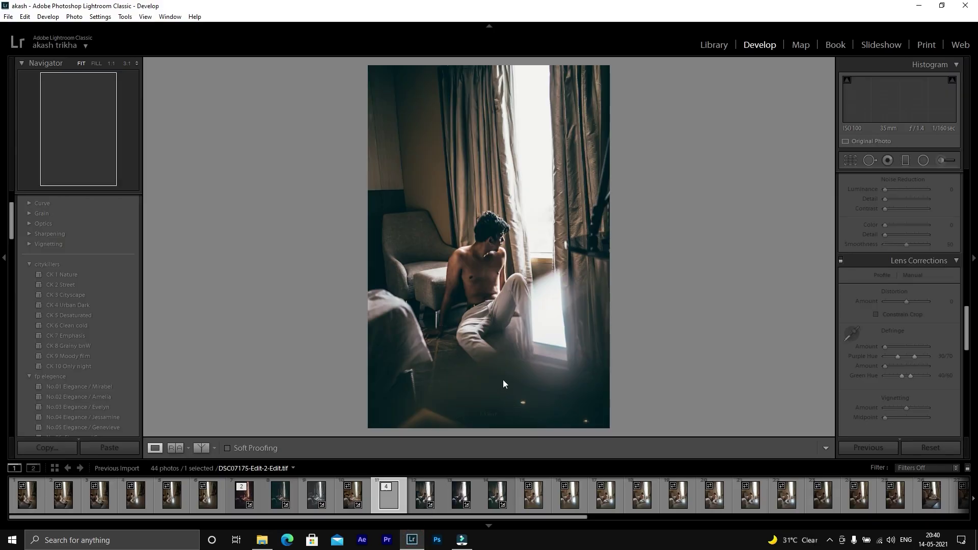